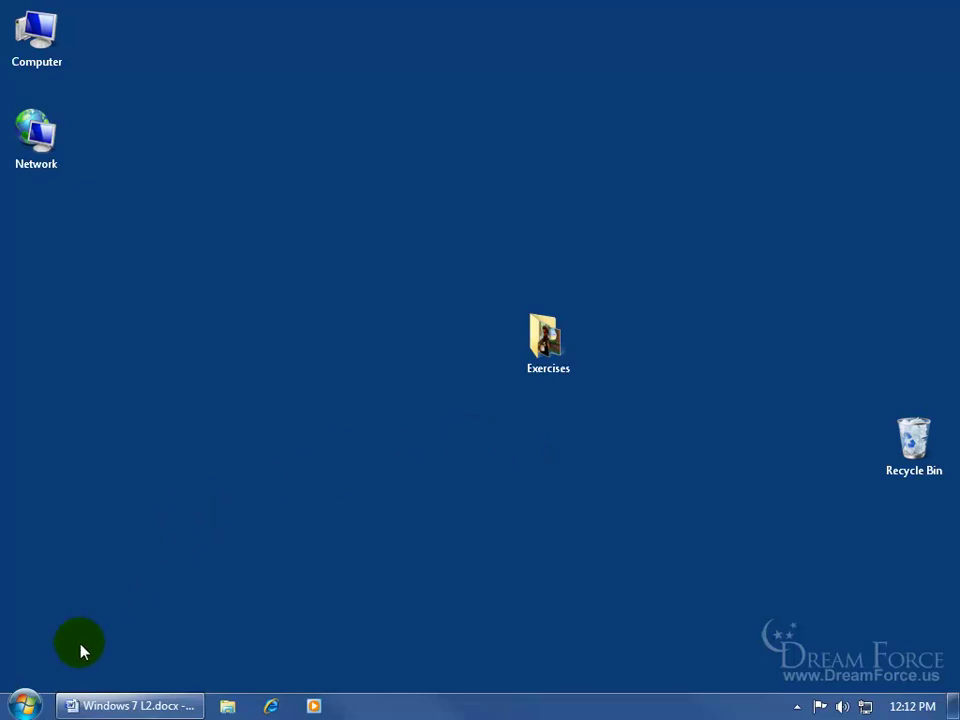
Step: Search 'sync' from the Start menu and launch Sync Center
{"action": "left_click", "coordinate": [24, 705]}
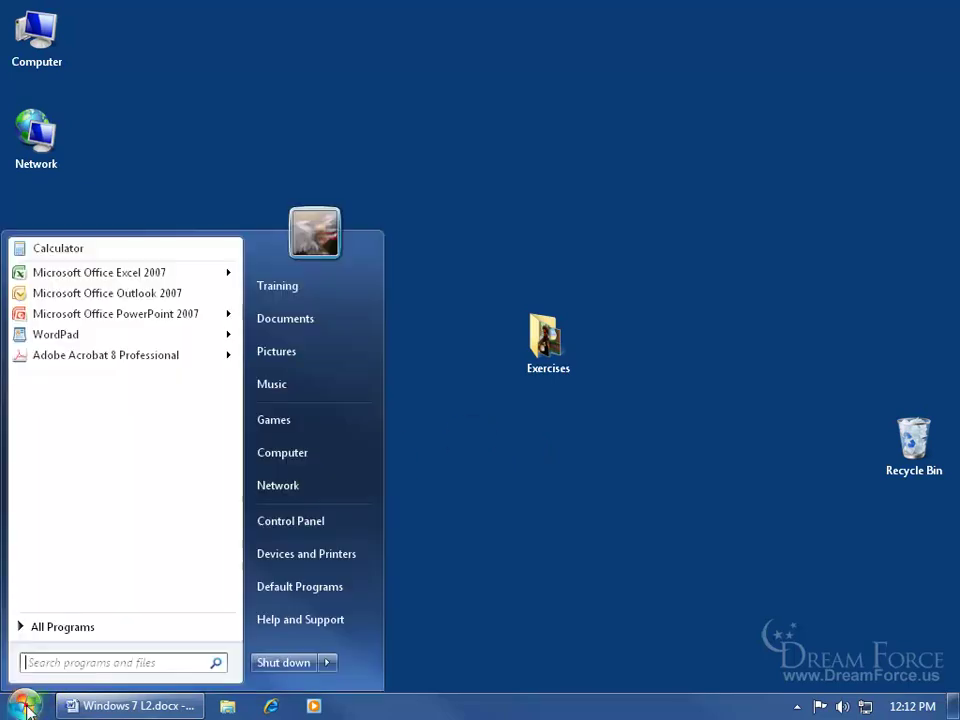
{"action": "left_click", "coordinate": [79, 634]}
{"action": "left_click_drag", "start_coordinate": [237, 444], "coordinate": [231, 392]}
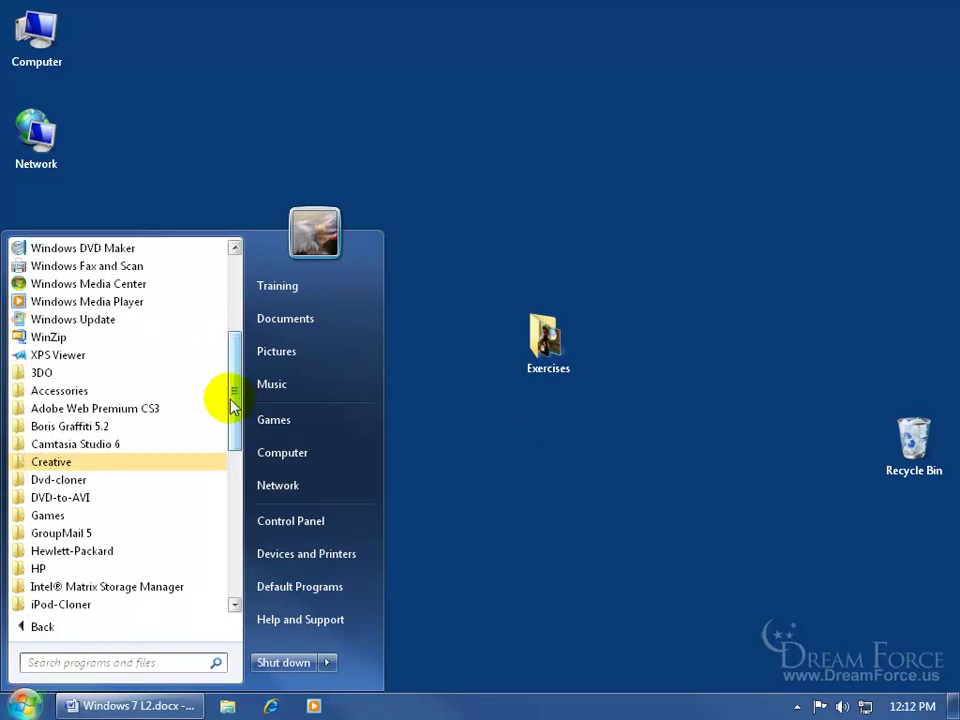
{"action": "left_click", "coordinate": [79, 392]}
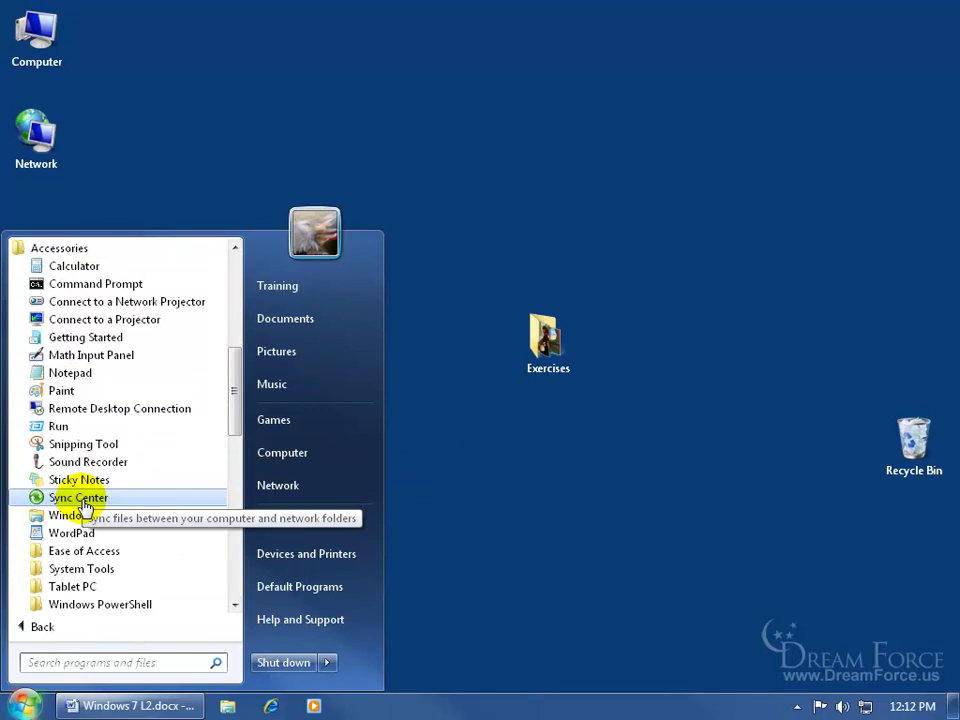
{"action": "left_click", "coordinate": [122, 657]}
{"action": "type", "text": "sync"}
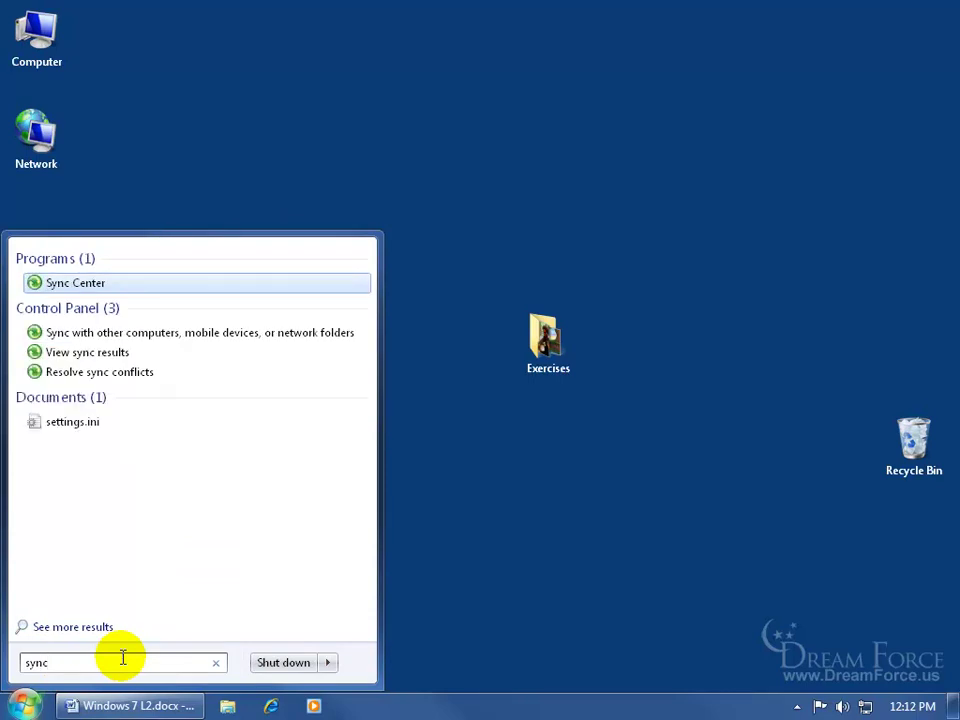
{"action": "left_click", "coordinate": [75, 284]}
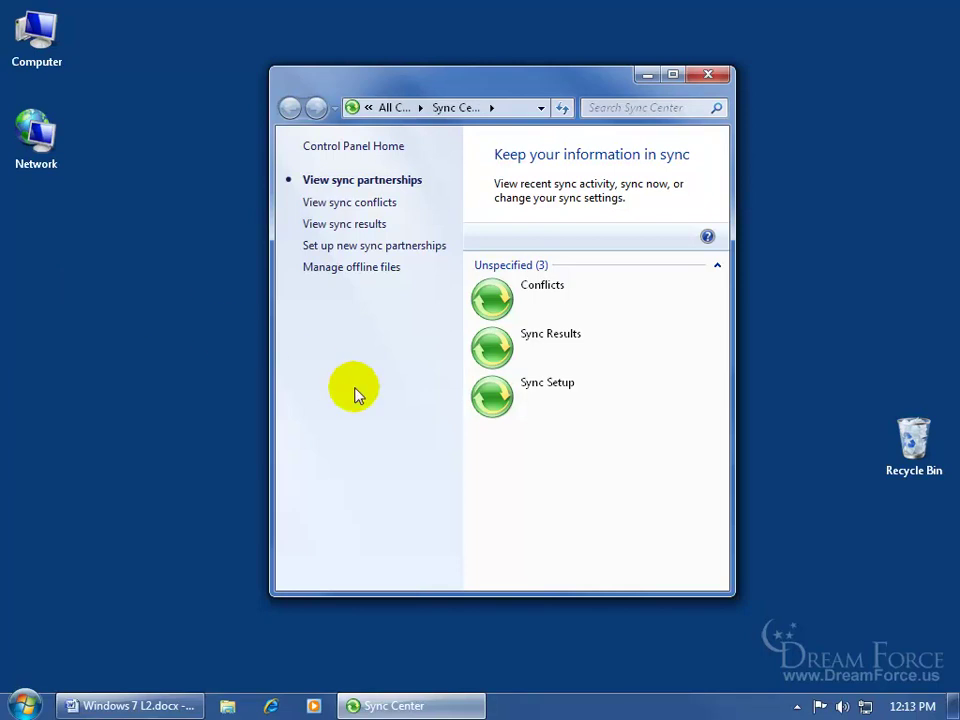
Step: Enable offline files under Manage offline files, confirm, and accept the restart
{"action": "left_click", "coordinate": [351, 274]}
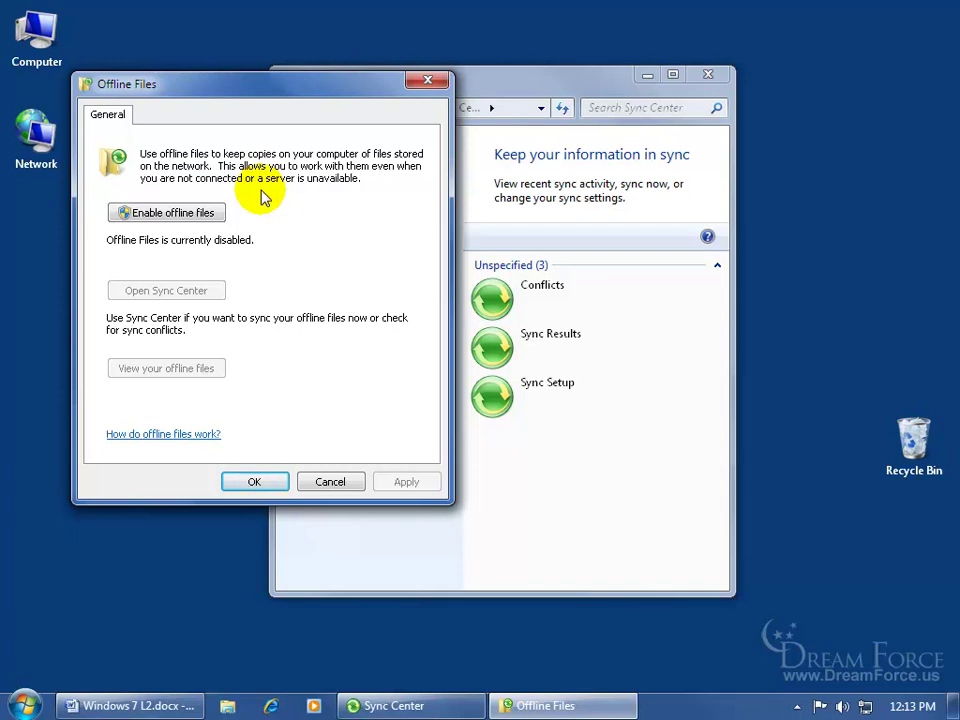
{"action": "left_click", "coordinate": [182, 222]}
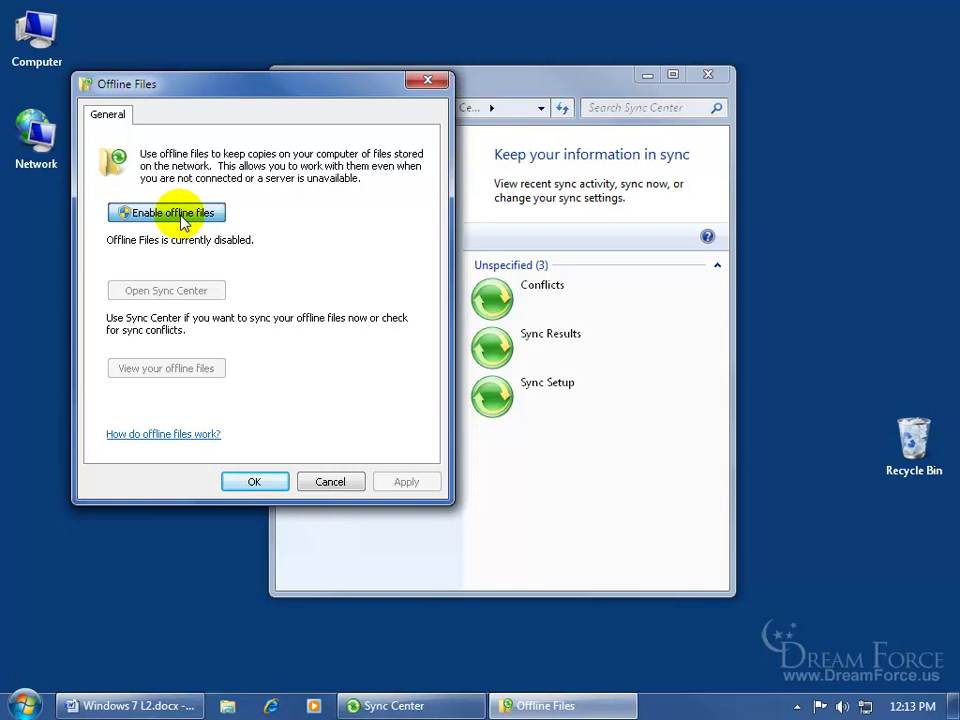
{"action": "left_click", "coordinate": [273, 486]}
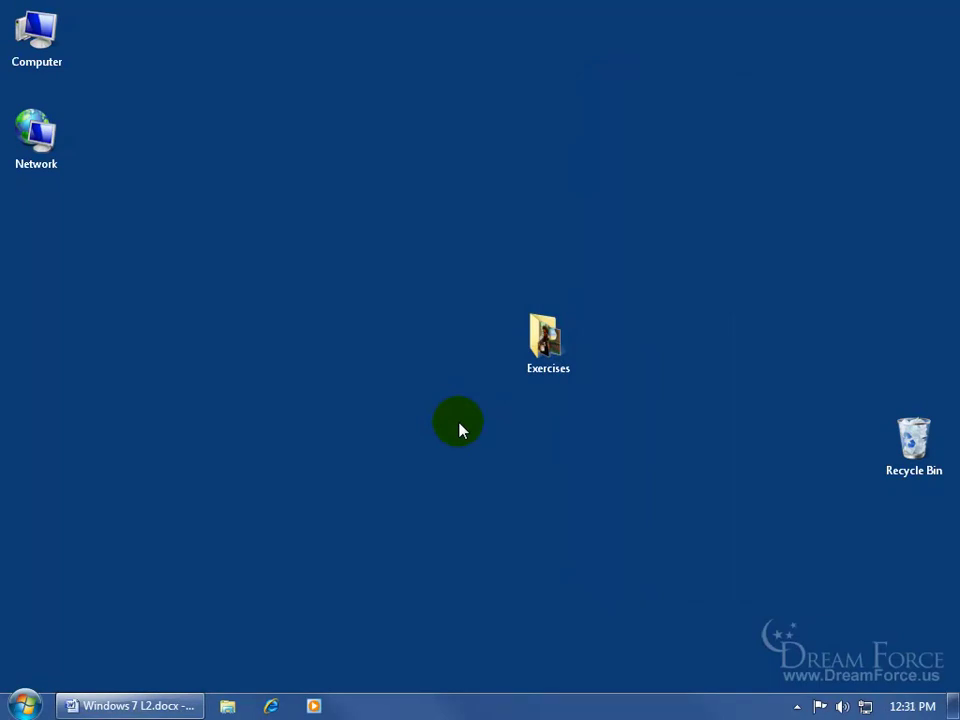
Step: Relaunch Sync Center from Start > All Programs > Accessories after the restart
{"action": "left_click", "coordinate": [797, 706]}
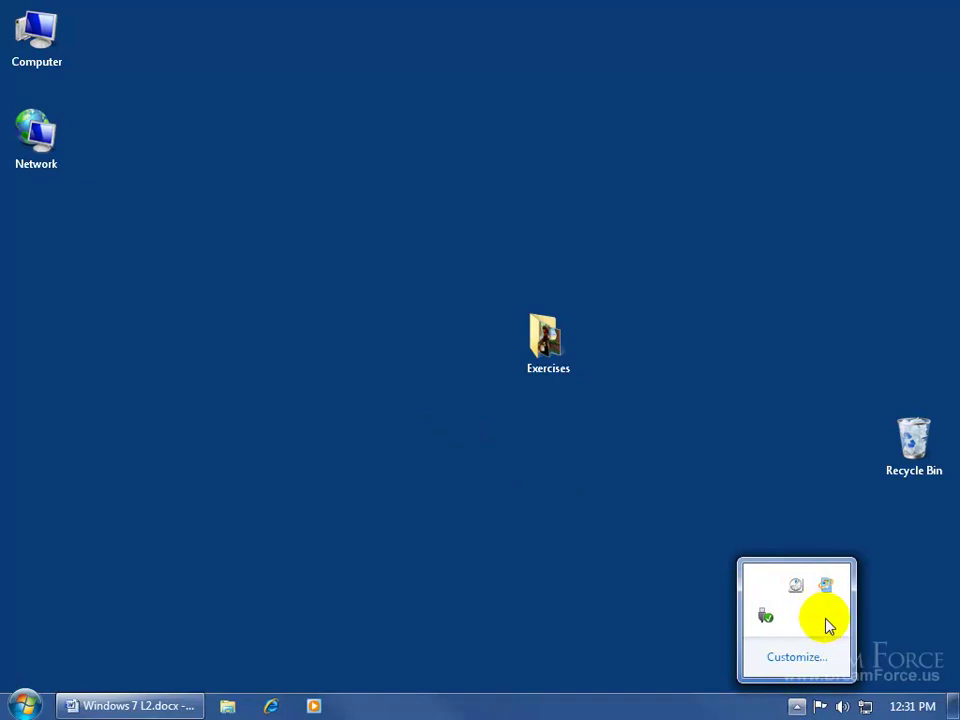
{"action": "left_click", "coordinate": [494, 519]}
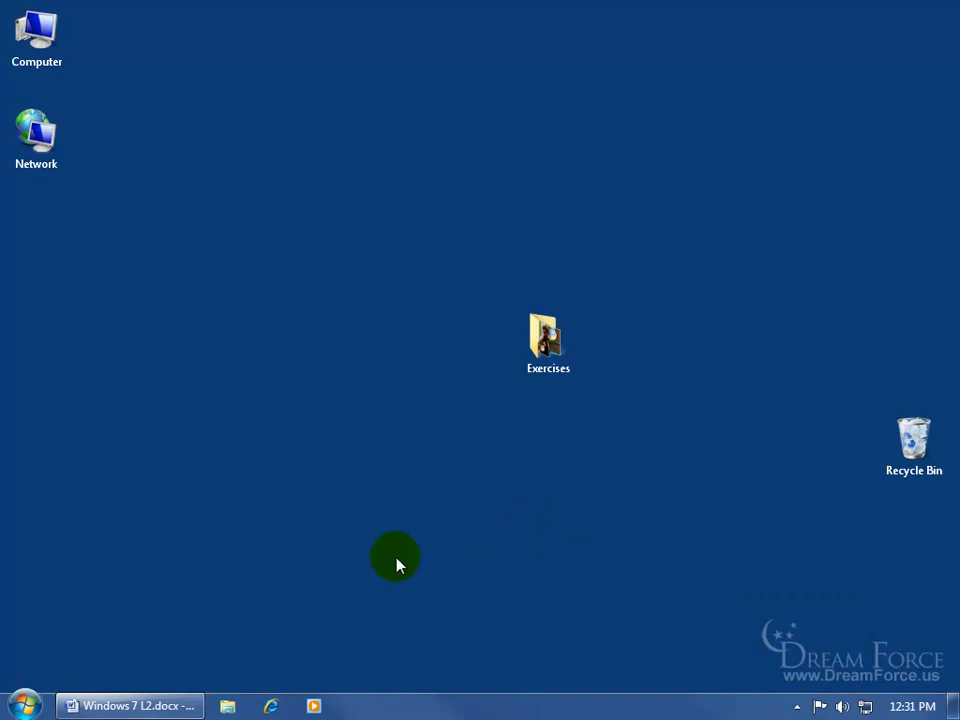
{"action": "left_click", "coordinate": [23, 704]}
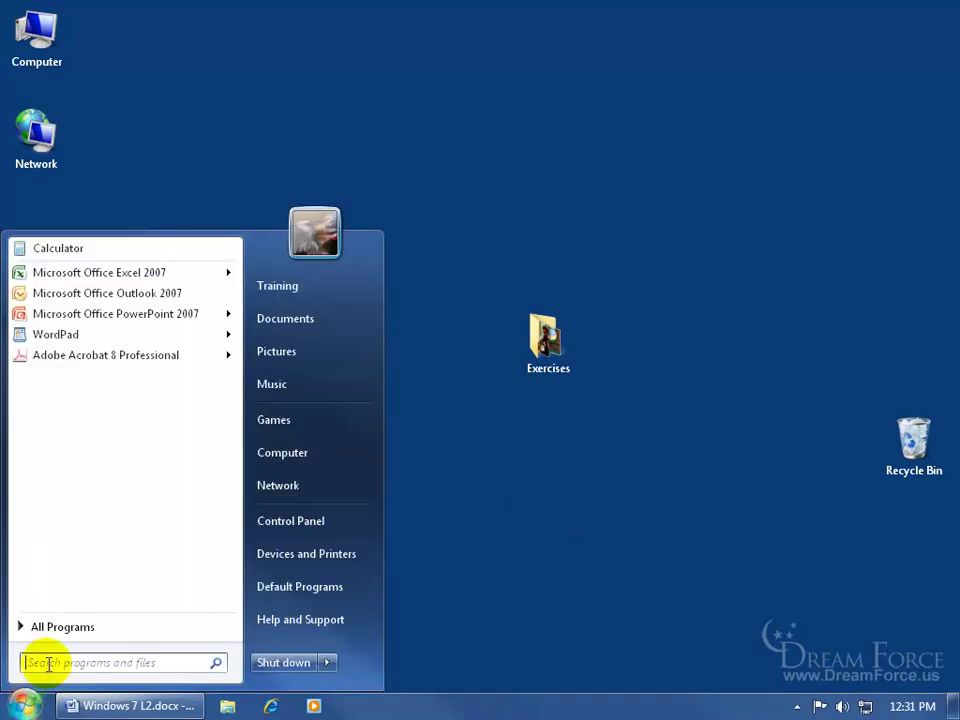
{"action": "left_click", "coordinate": [72, 636]}
{"action": "left_click_drag", "start_coordinate": [218, 445], "coordinate": [238, 397]}
{"action": "left_click", "coordinate": [79, 390]}
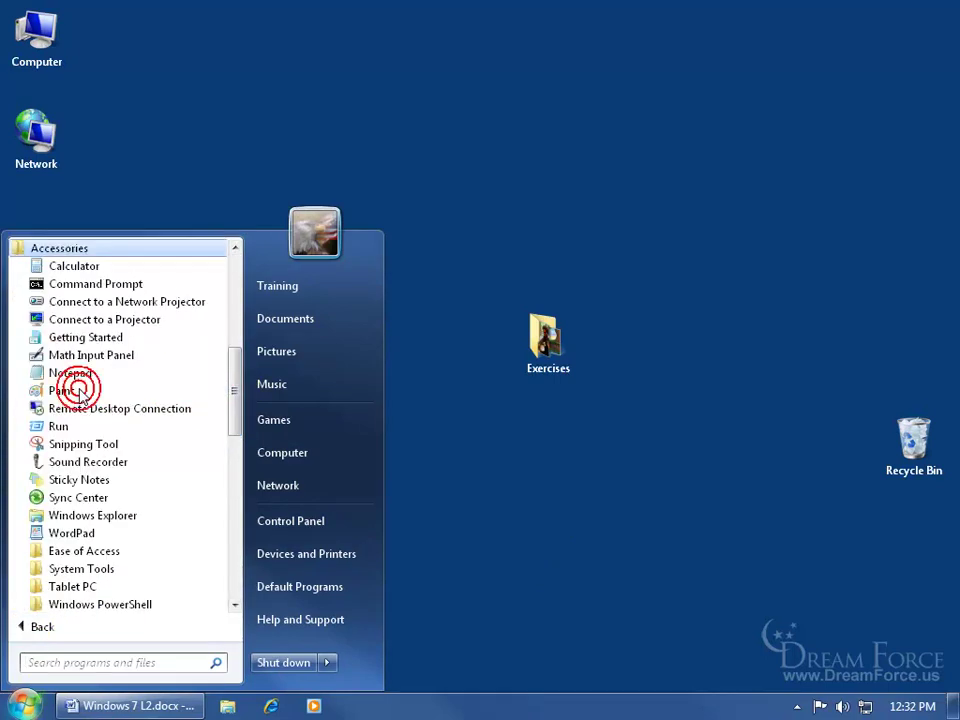
{"action": "left_click", "coordinate": [78, 497]}
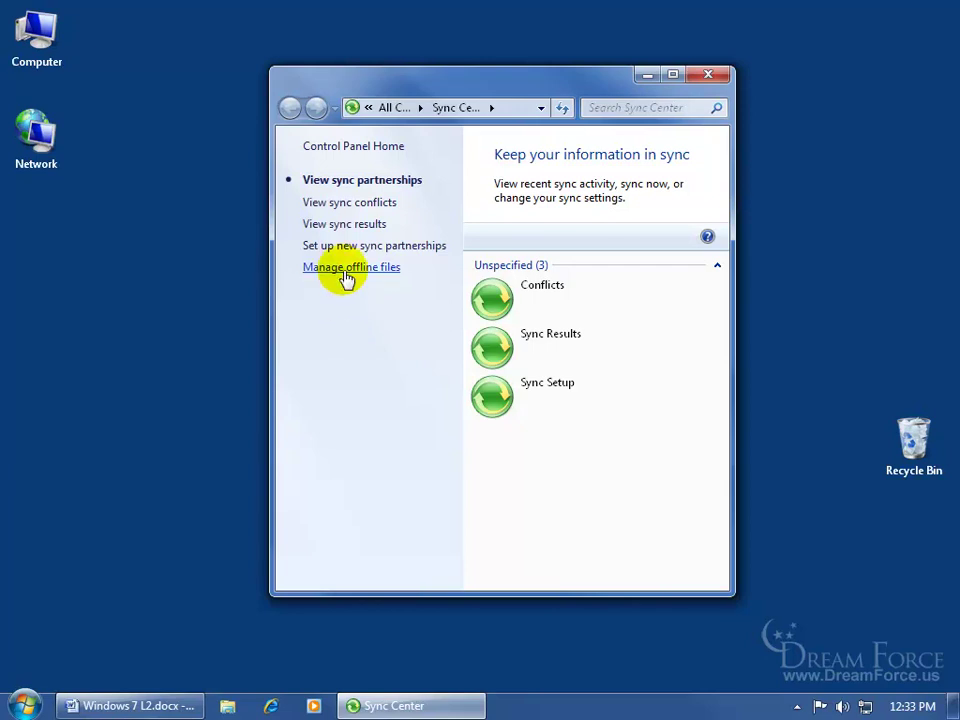
Step: Show the Offline Files Disk Usage tab: 3.02 KB used of the 220 GB limit
{"action": "left_click", "coordinate": [345, 270]}
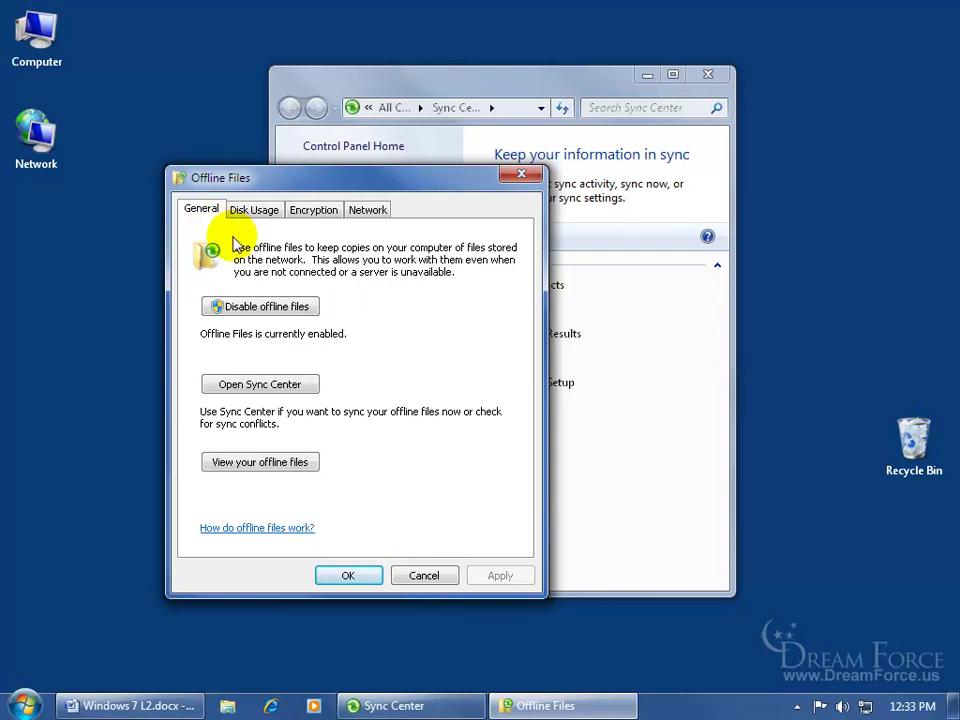
{"action": "left_click", "coordinate": [255, 211]}
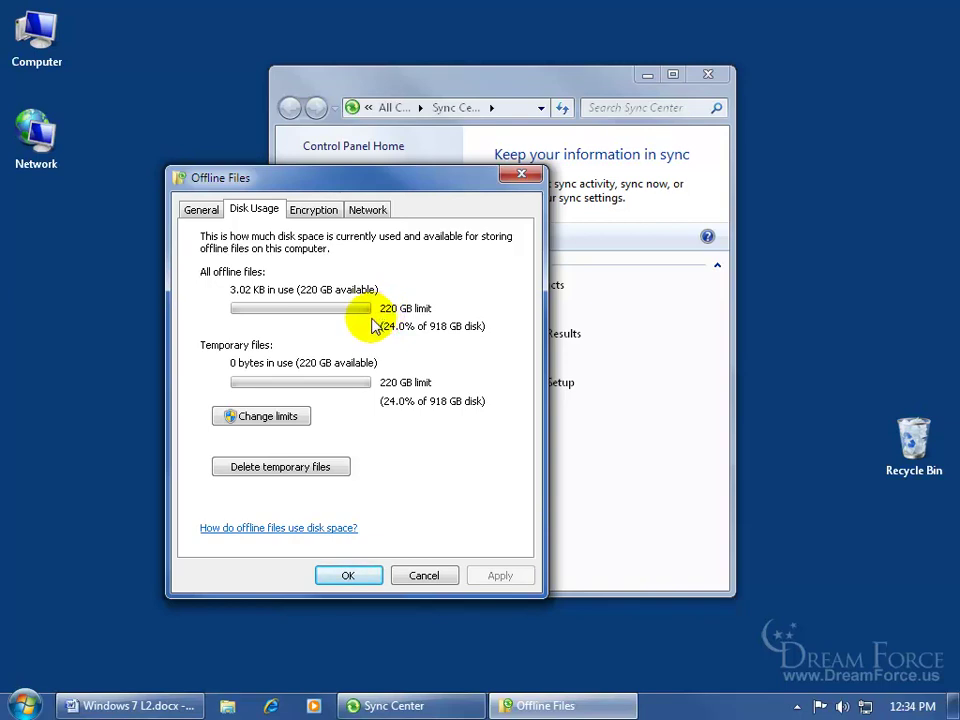
Step: Cancel a limit change to keep 220 GB, delete temporary offline files, and close Offline Files
{"action": "left_click", "coordinate": [293, 418]}
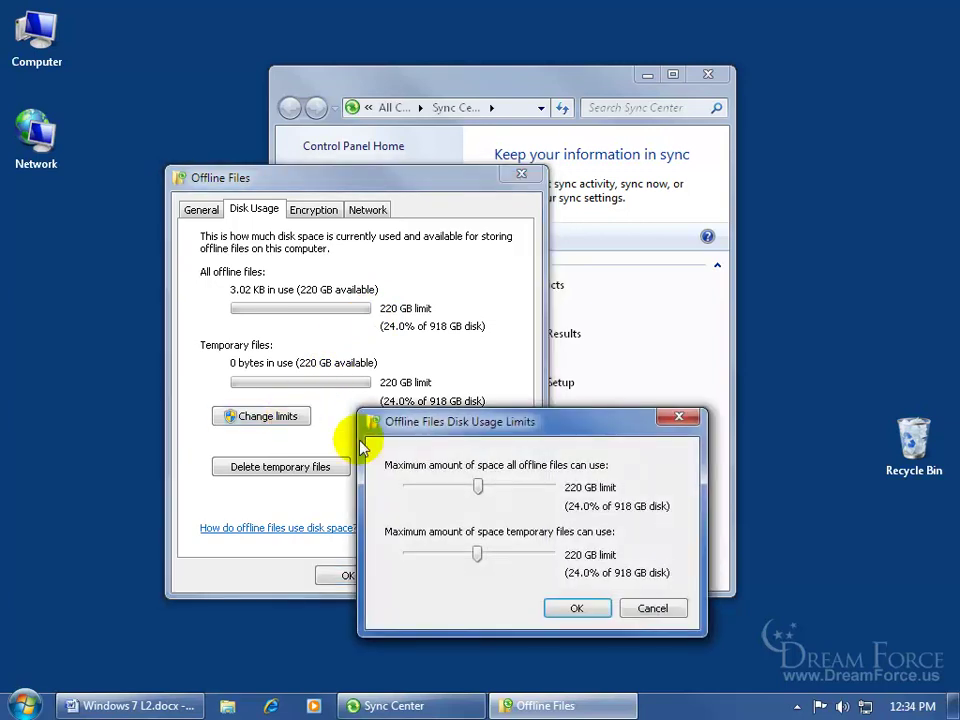
{"action": "left_click_drag", "start_coordinate": [477, 487], "coordinate": [441, 487]}
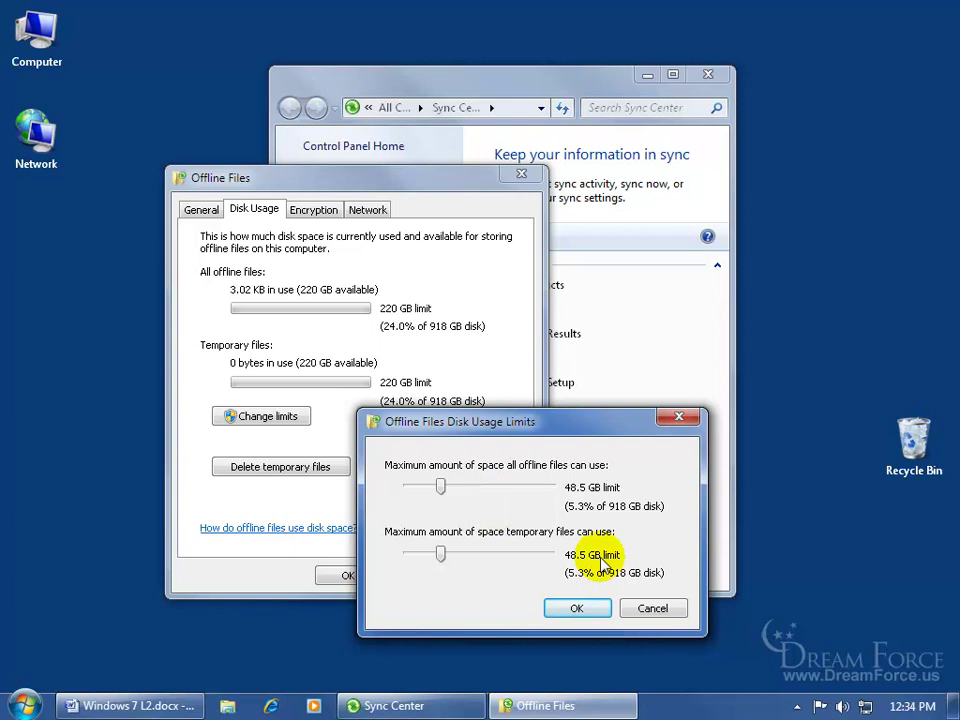
{"action": "left_click", "coordinate": [655, 609]}
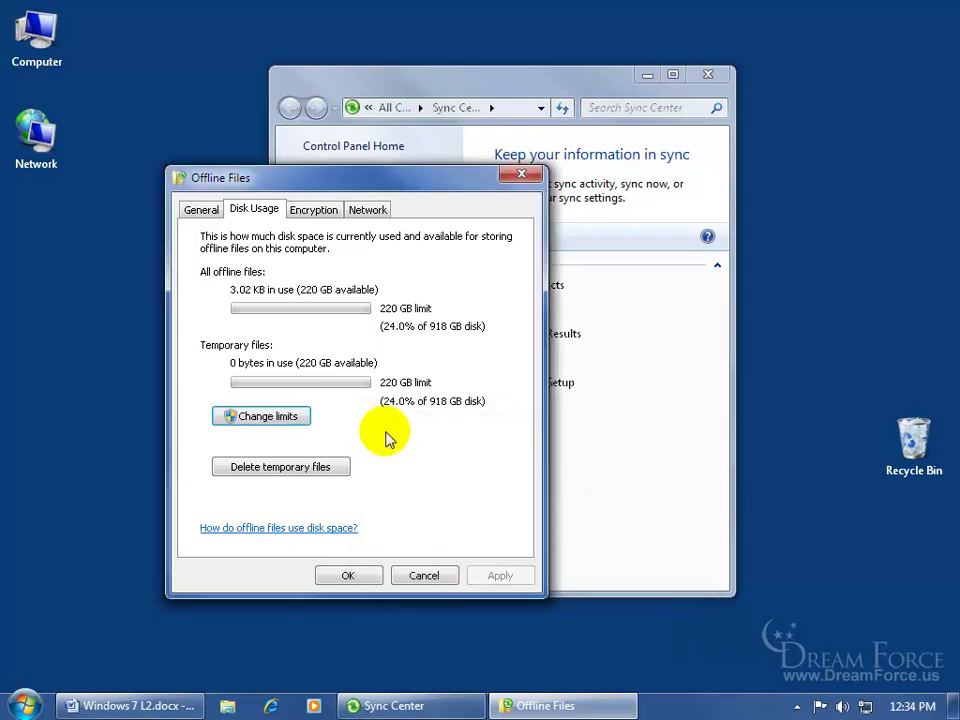
{"action": "left_click", "coordinate": [306, 472]}
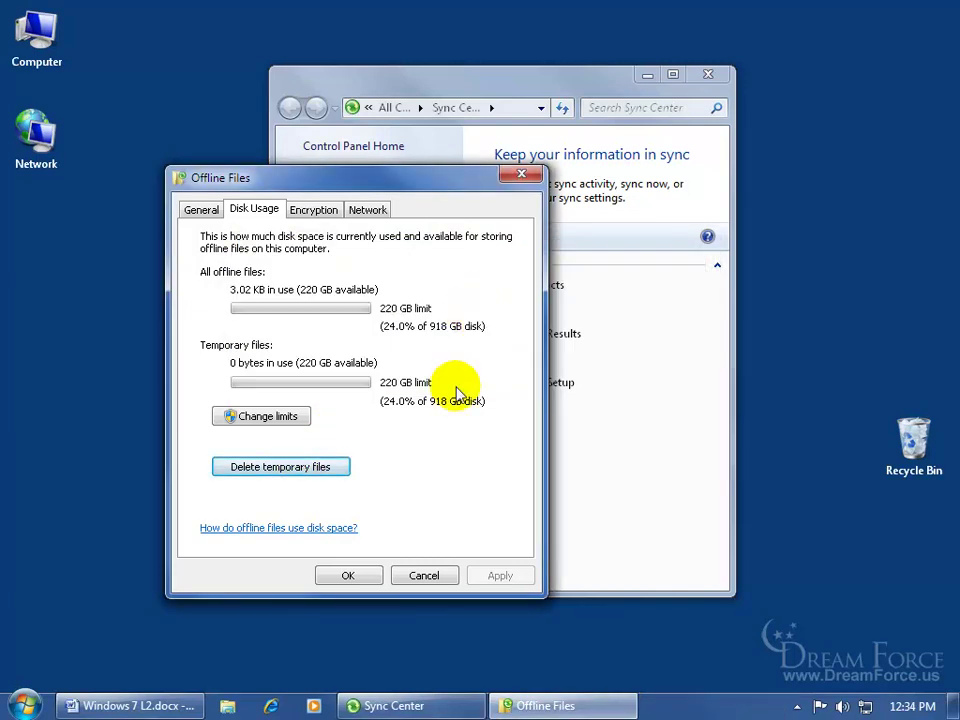
{"action": "left_click", "coordinate": [352, 572]}
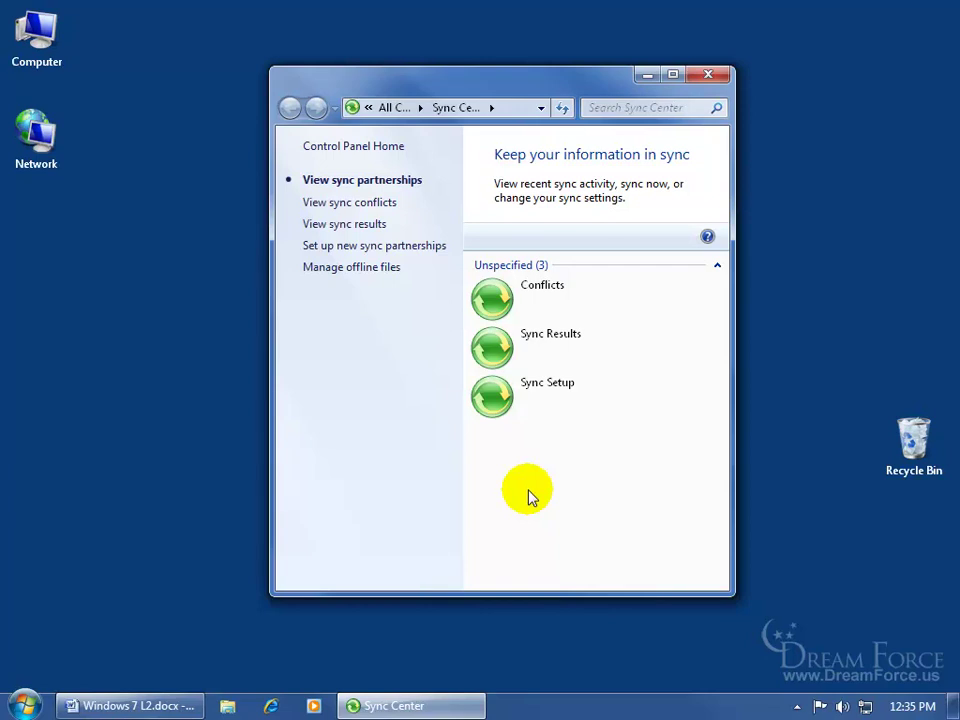
Step: Close Sync Center, then open Pooch Comments.txt from the Kari share on LAPTOP-DF
{"action": "left_click", "coordinate": [708, 74]}
{"action": "right_click", "coordinate": [321, 277]}
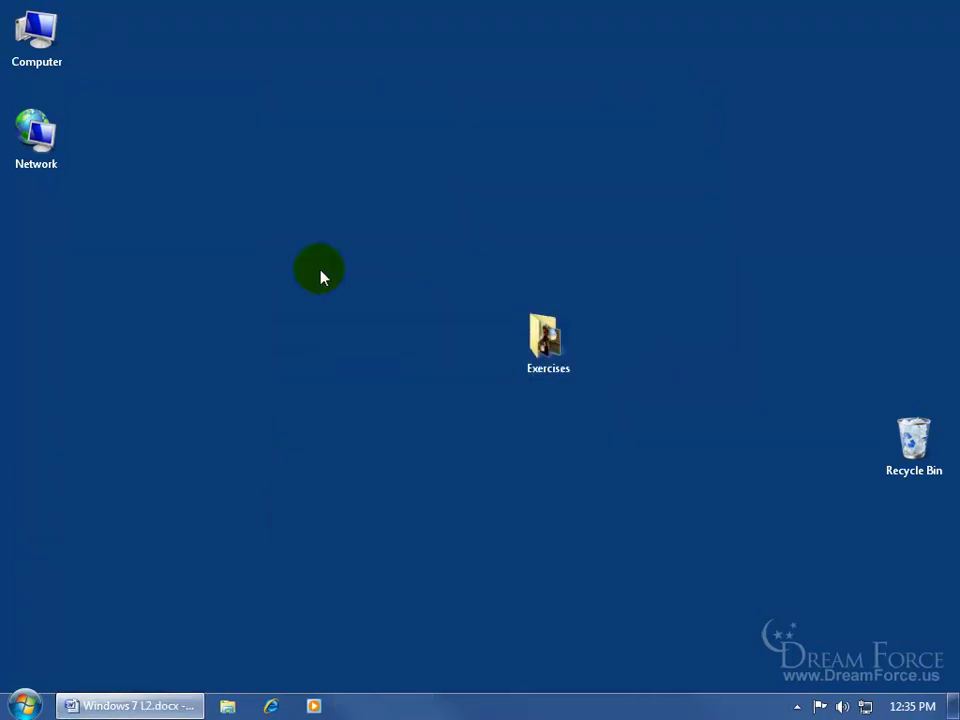
{"action": "double_click", "coordinate": [538, 348]}
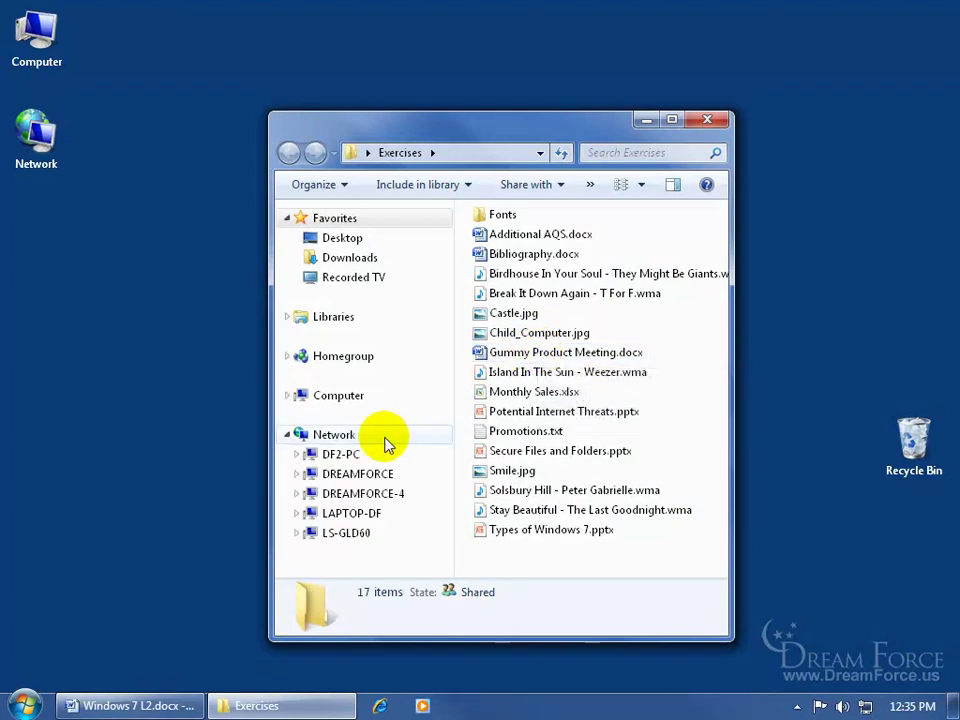
{"action": "left_click", "coordinate": [361, 515]}
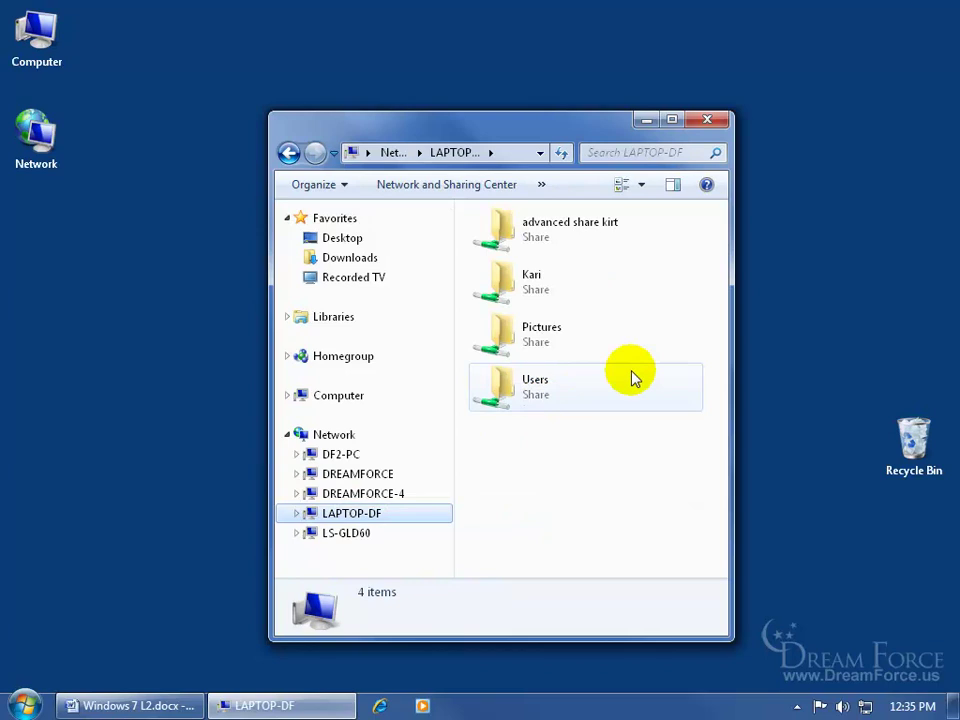
{"action": "double_click", "coordinate": [533, 279]}
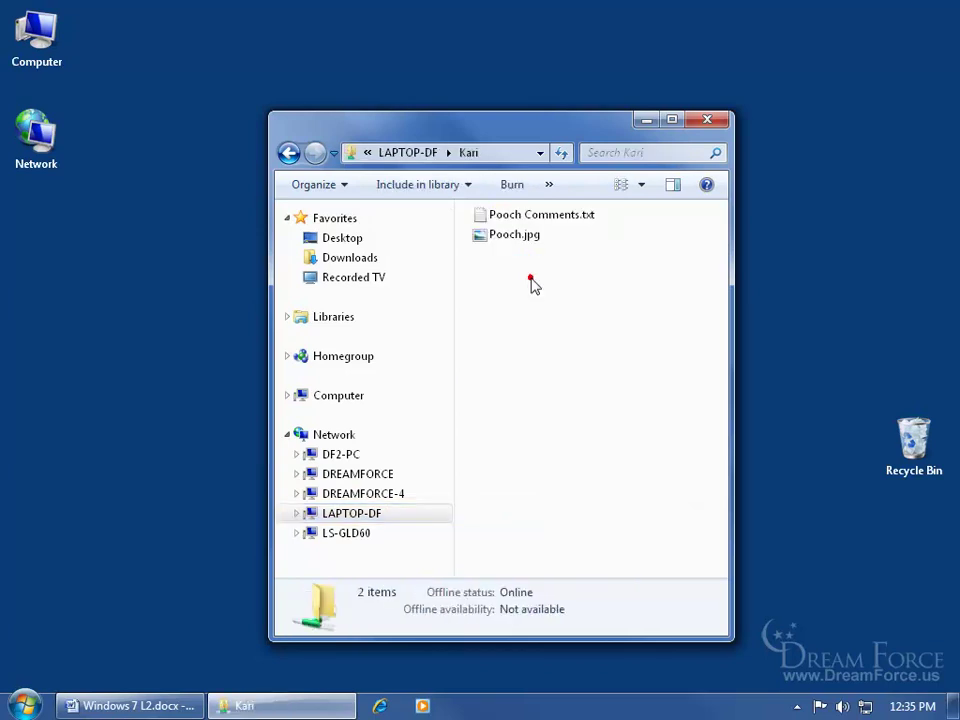
{"action": "double_click", "coordinate": [550, 214]}
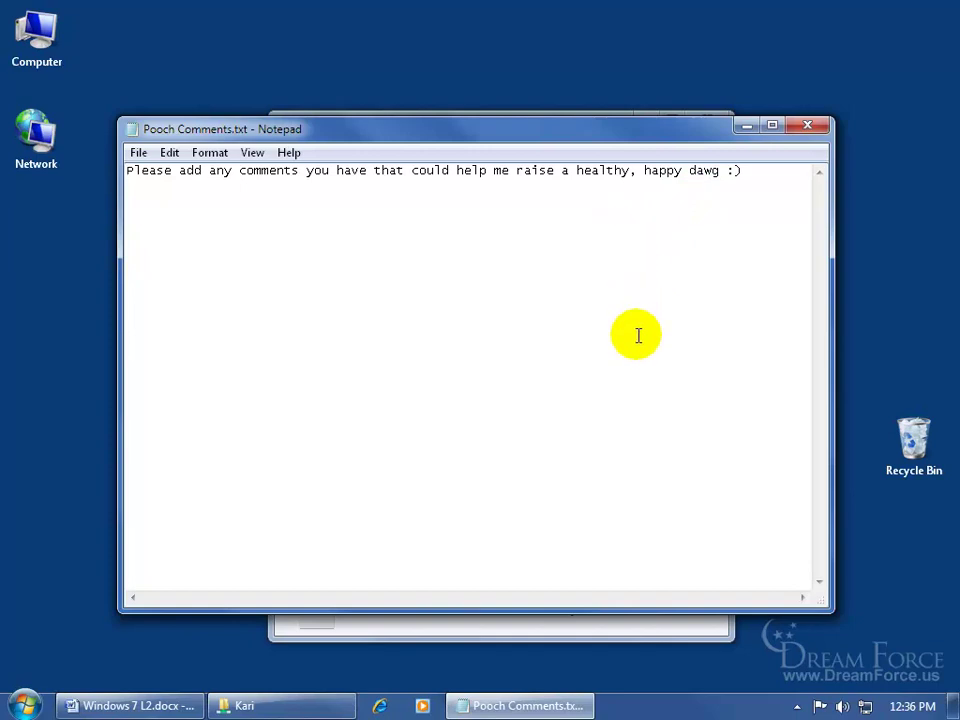
Step: Close Notepad after reading the Pooch Comments.txt note
{"action": "left_click", "coordinate": [806, 125]}
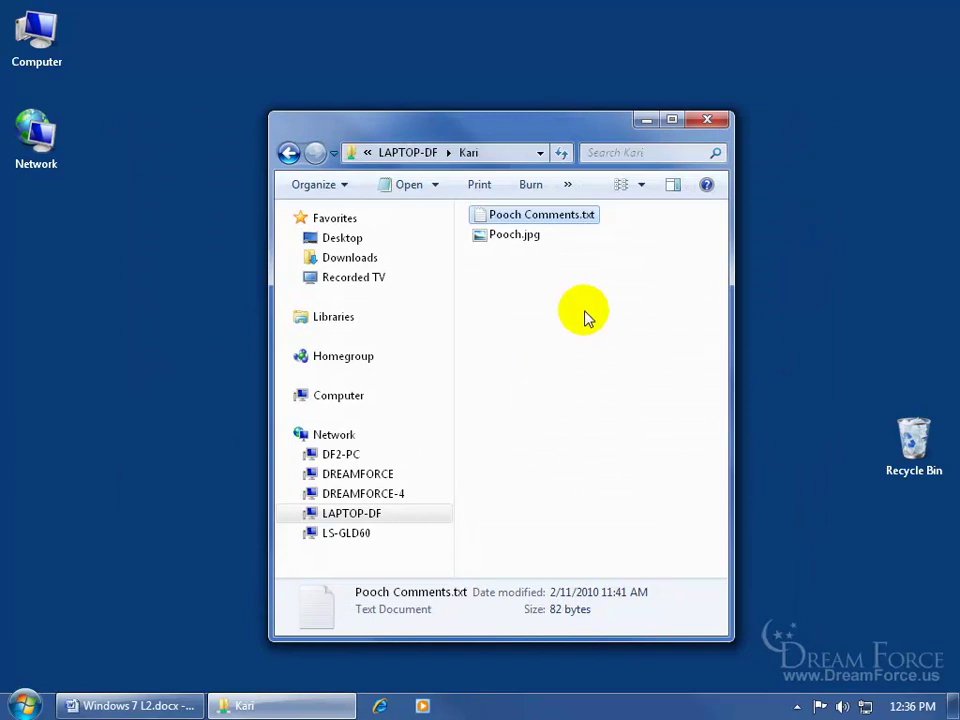
Step: Set Pooch Comments.txt to Always available offline from its context menu
{"action": "right_click", "coordinate": [518, 223]}
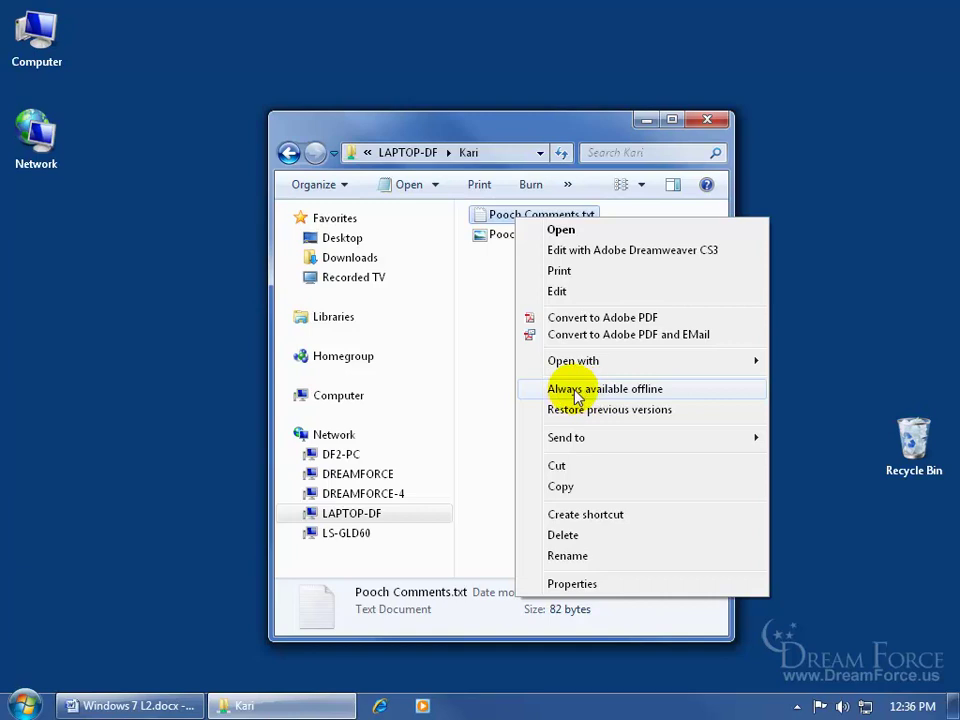
{"action": "left_click", "coordinate": [577, 393]}
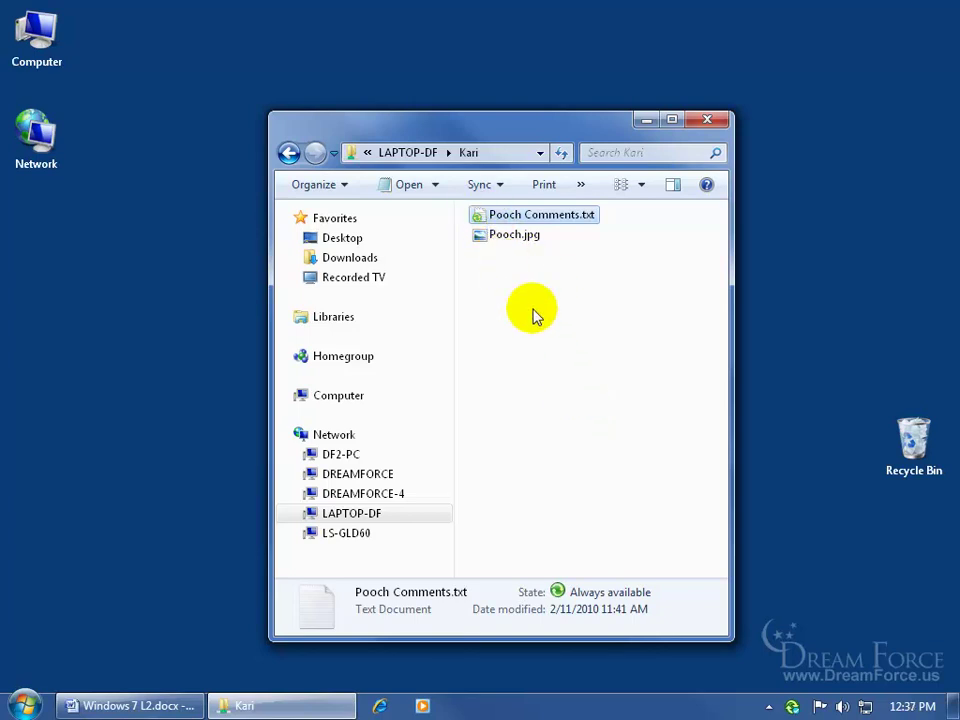
Step: Maximize Explorer, switch the Kari share to Work offline, and check both files' offline status
{"action": "double_click", "coordinate": [516, 133]}
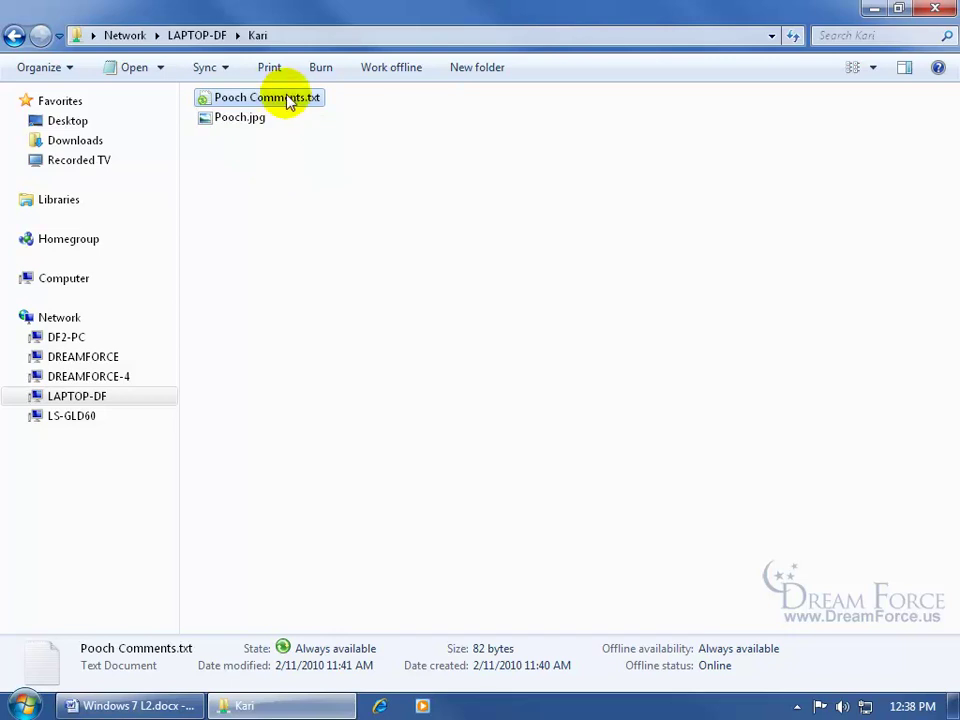
{"action": "left_click", "coordinate": [390, 67]}
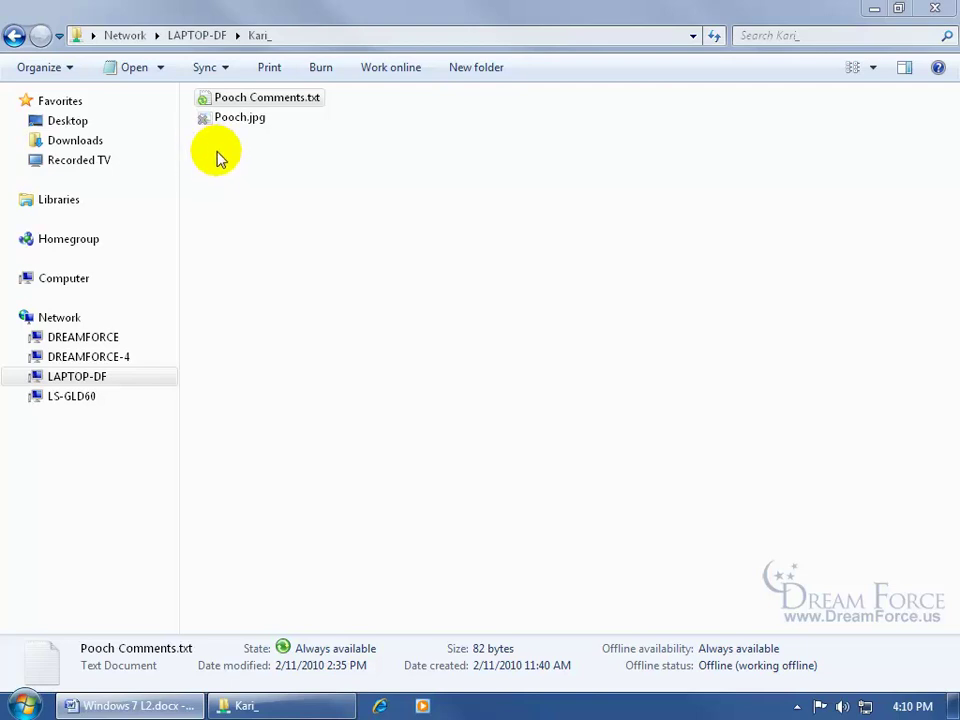
{"action": "left_click", "coordinate": [232, 94]}
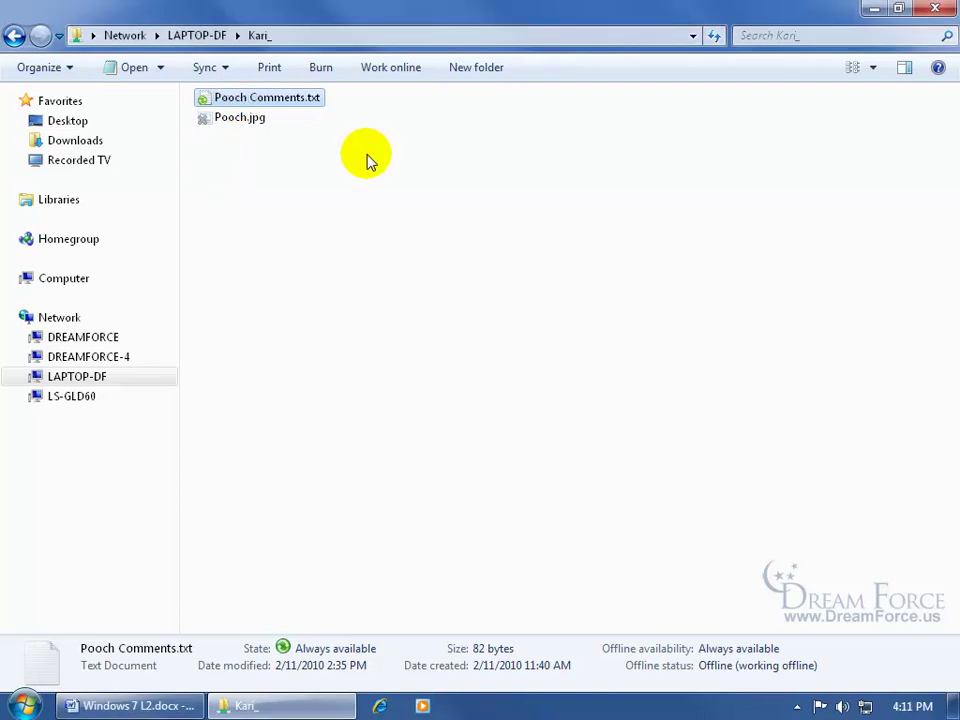
{"action": "left_click", "coordinate": [228, 119]}
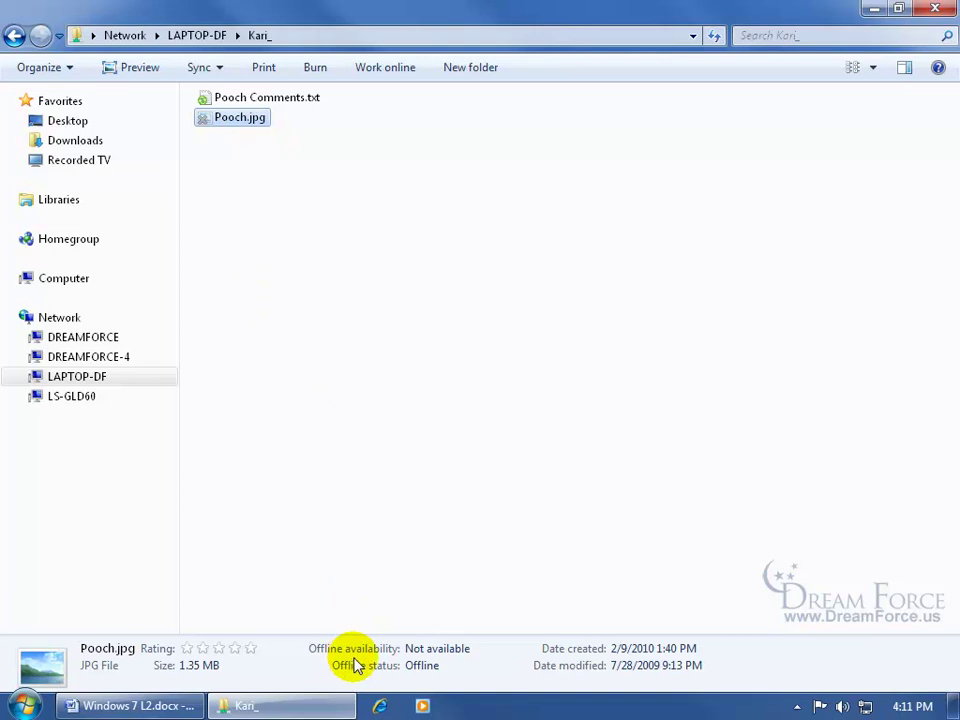
{"action": "double_click", "coordinate": [229, 120]}
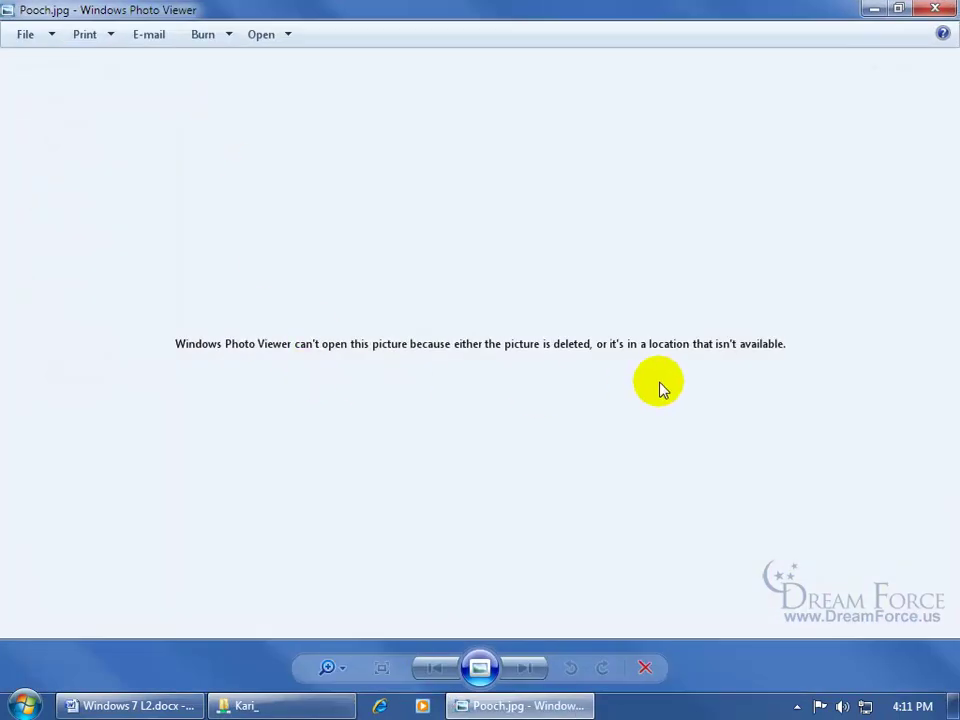
{"action": "left_click", "coordinate": [935, 9]}
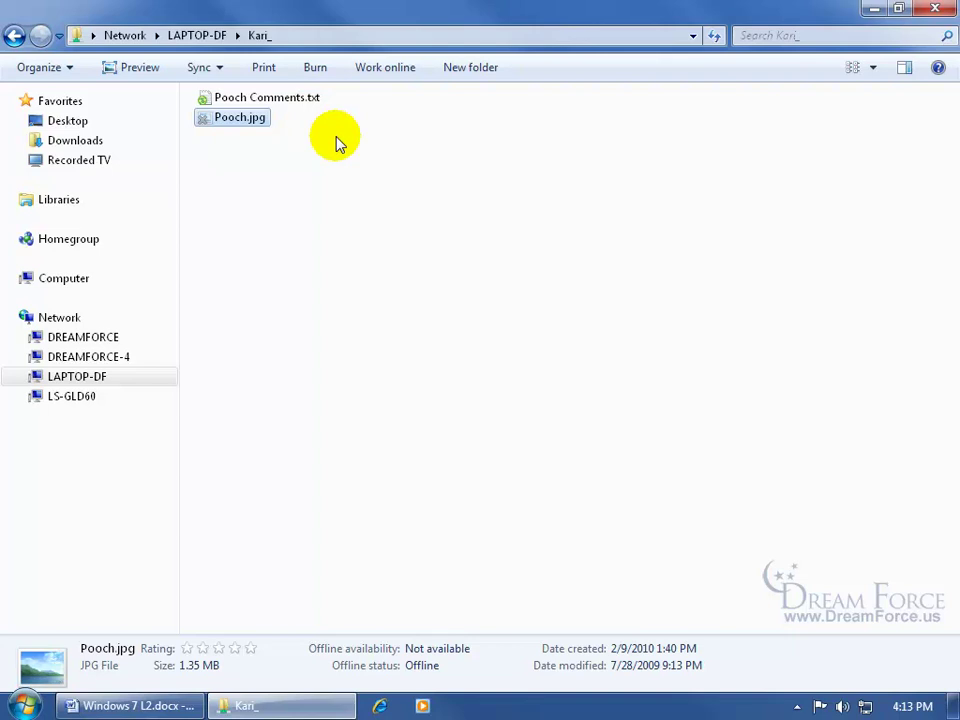
Step: Change 'dawg' to 'dog' in Pooch Comments.txt and save it when closing Notepad
{"action": "double_click", "coordinate": [290, 97]}
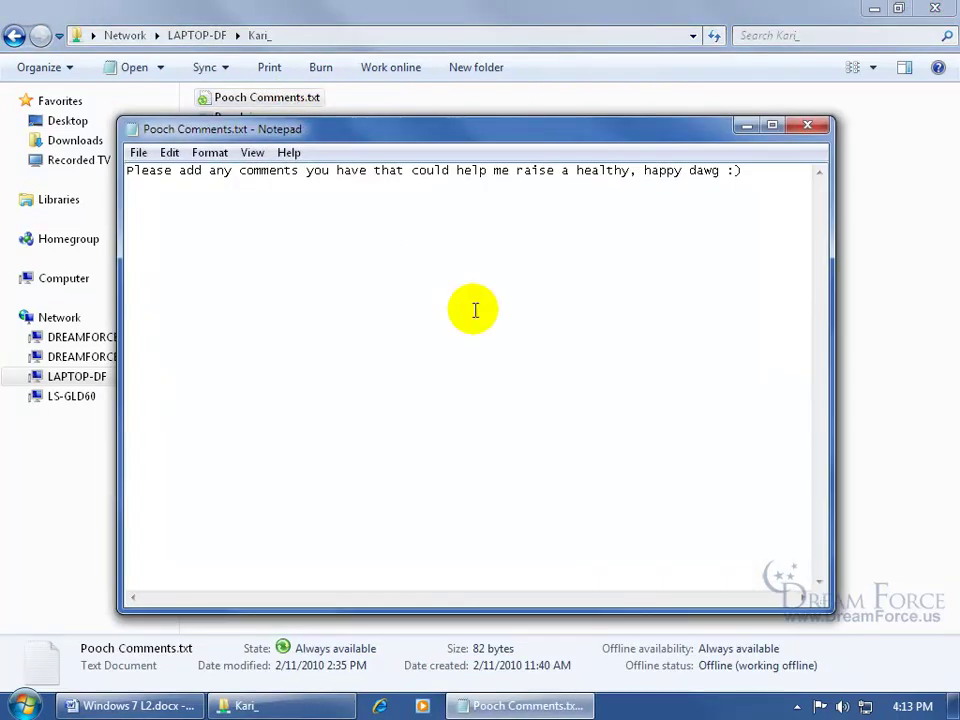
{"action": "left_click_drag", "start_coordinate": [690, 171], "coordinate": [711, 172]}
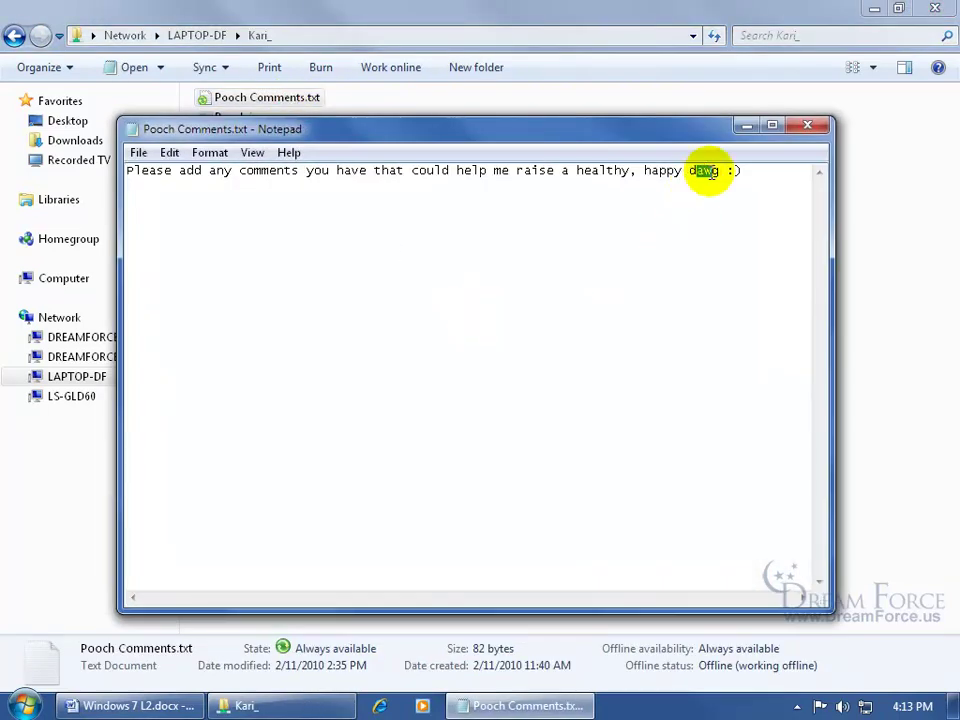
{"action": "type", "text": "o"}
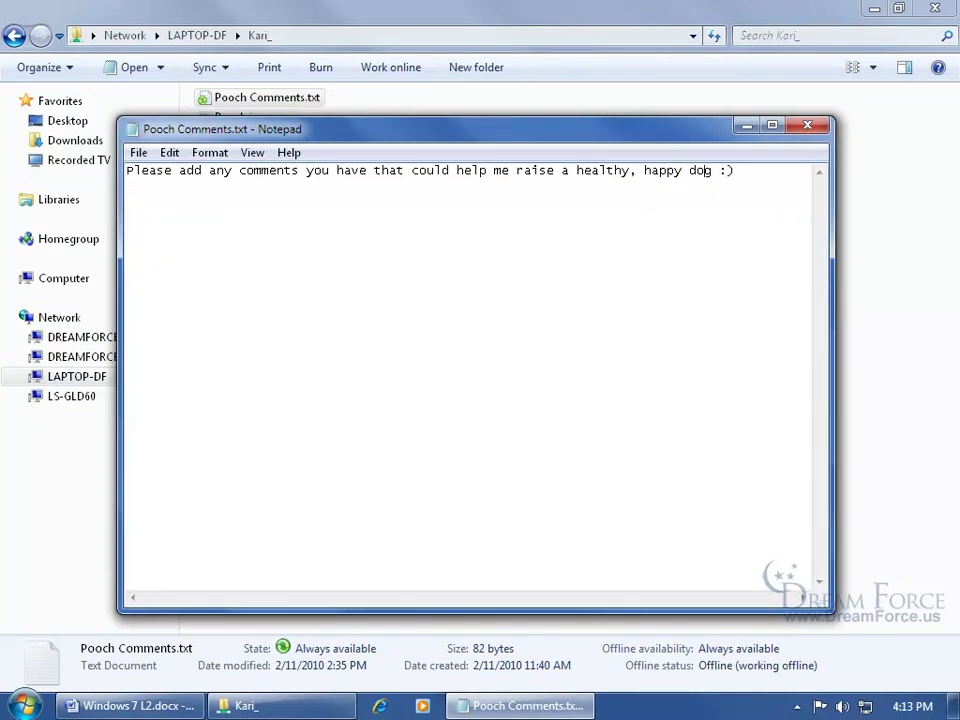
{"action": "left_click", "coordinate": [806, 126]}
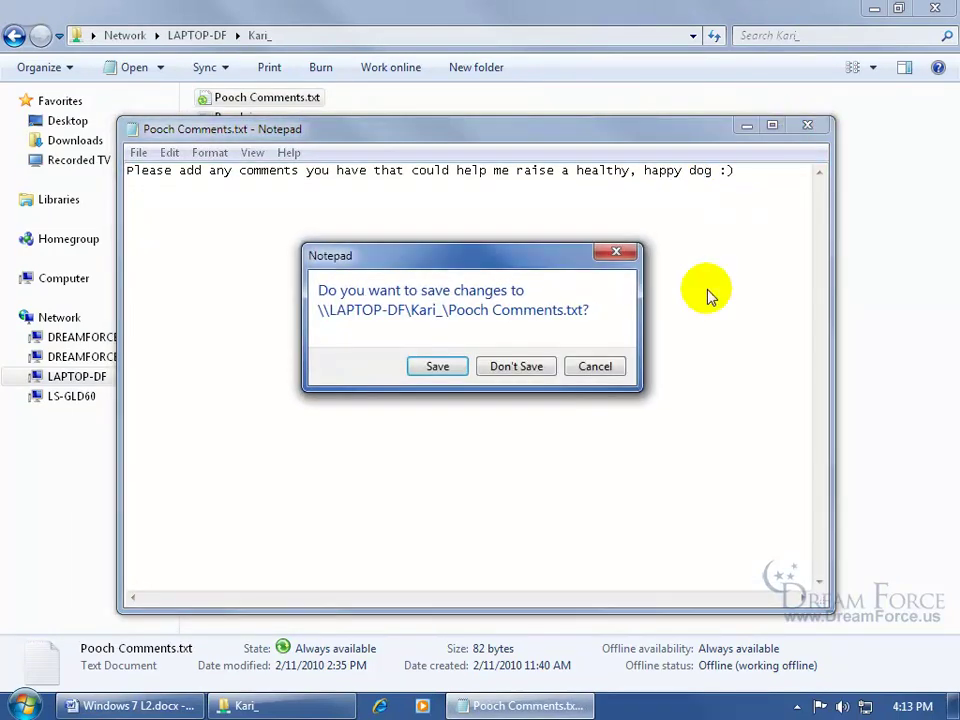
{"action": "left_click", "coordinate": [440, 368]}
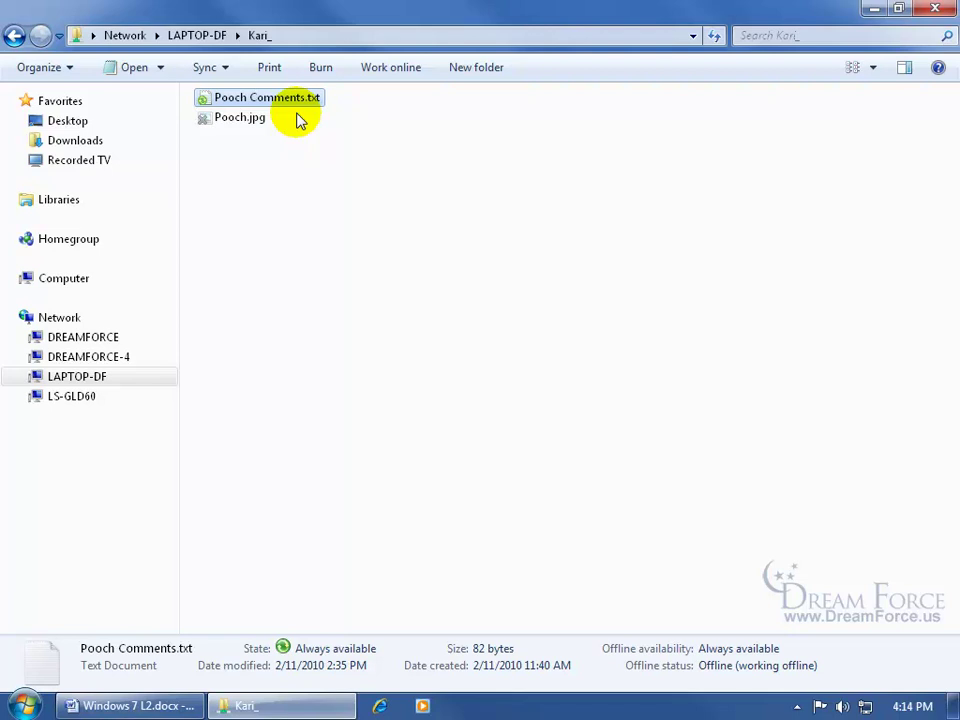
Step: Reconnect to the server to work online and view Pooch.jpg from the share
{"action": "left_click", "coordinate": [404, 75]}
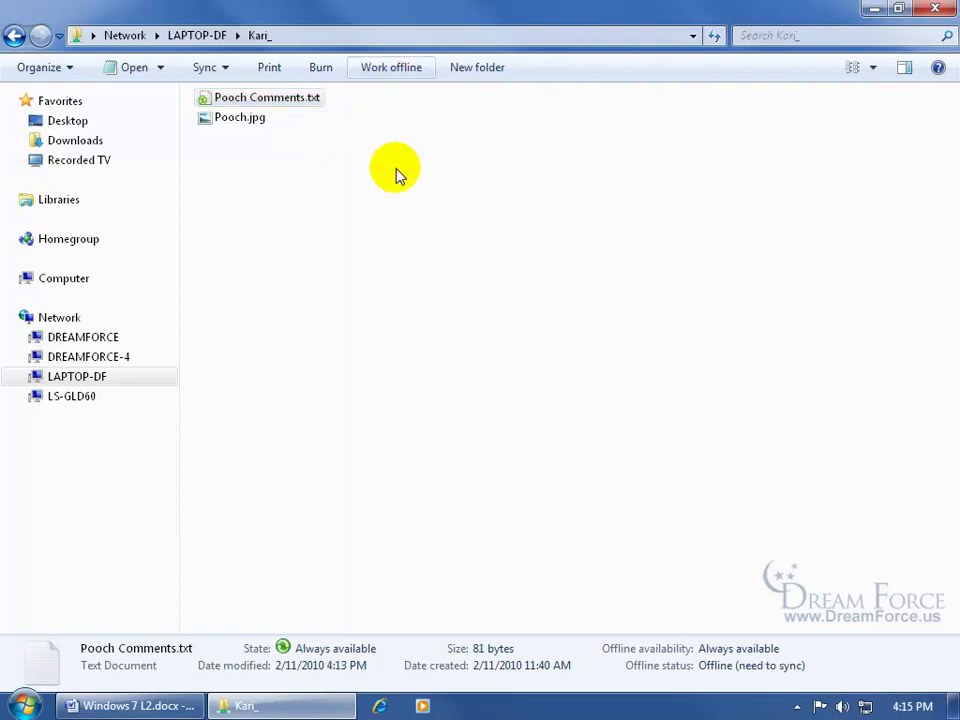
{"action": "double_click", "coordinate": [216, 121]}
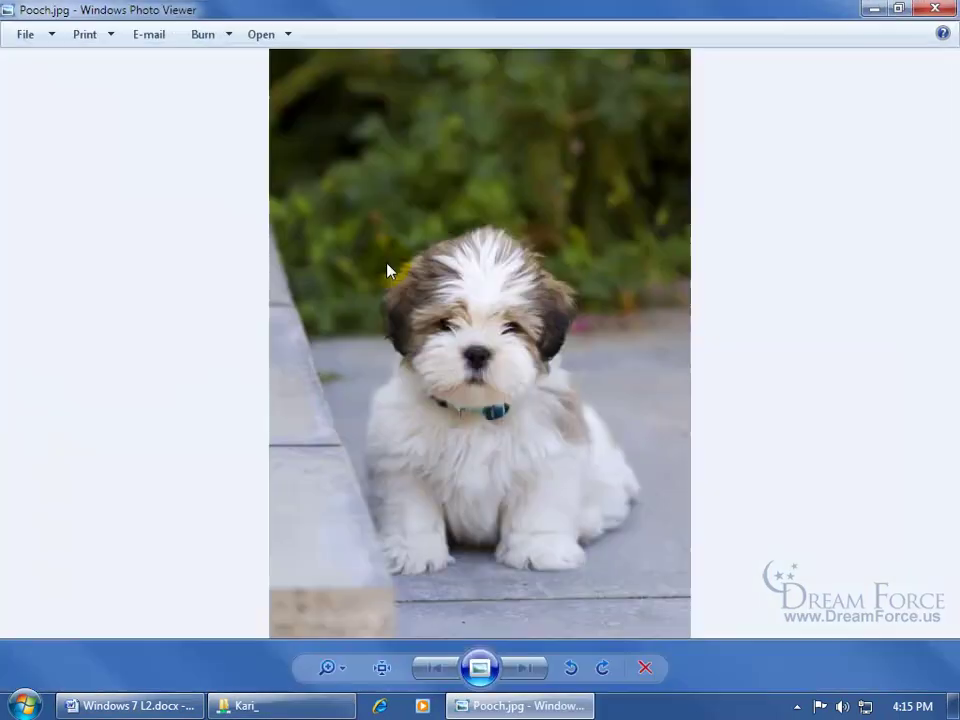
{"action": "left_click", "coordinate": [935, 9]}
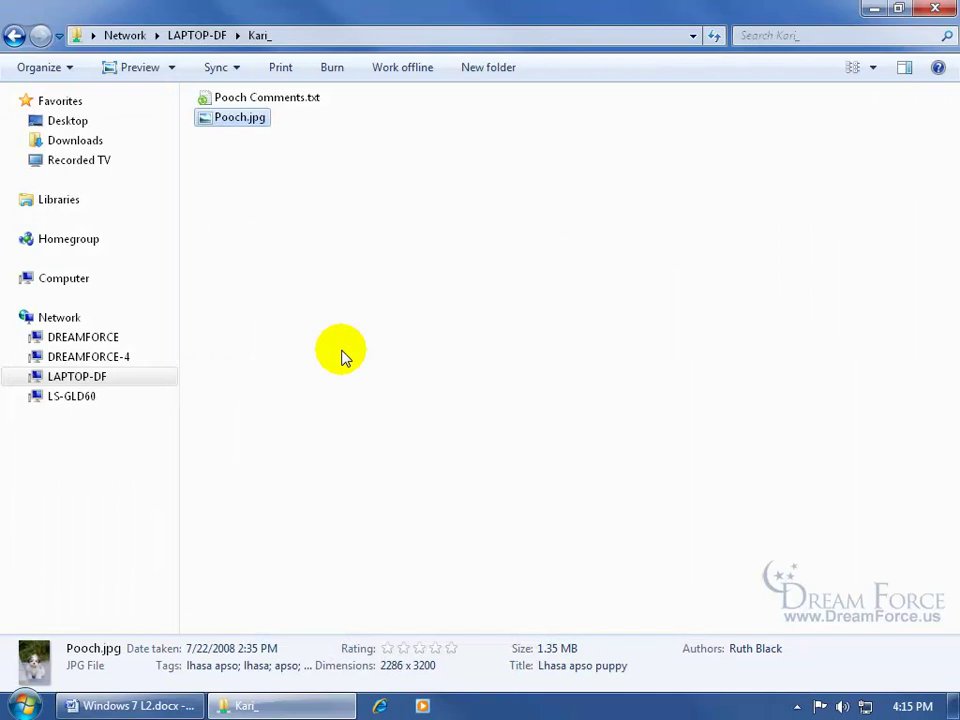
Step: Confirm Pooch Comments.txt reads 'happy dog :)' in Notepad, then bring up its context menu
{"action": "double_click", "coordinate": [294, 99]}
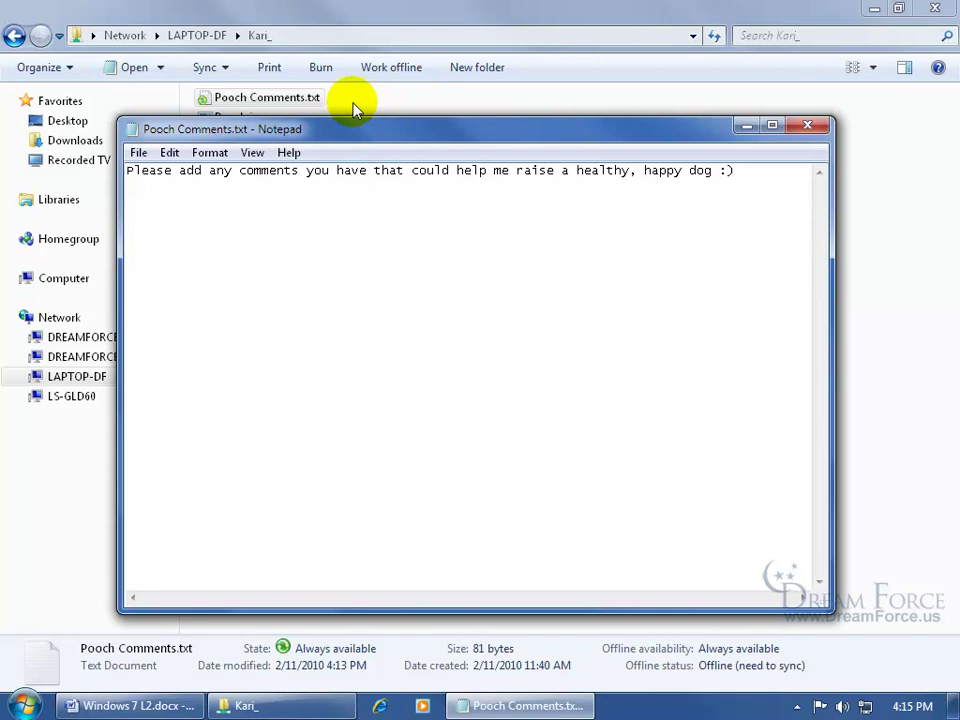
{"action": "left_click", "coordinate": [808, 126]}
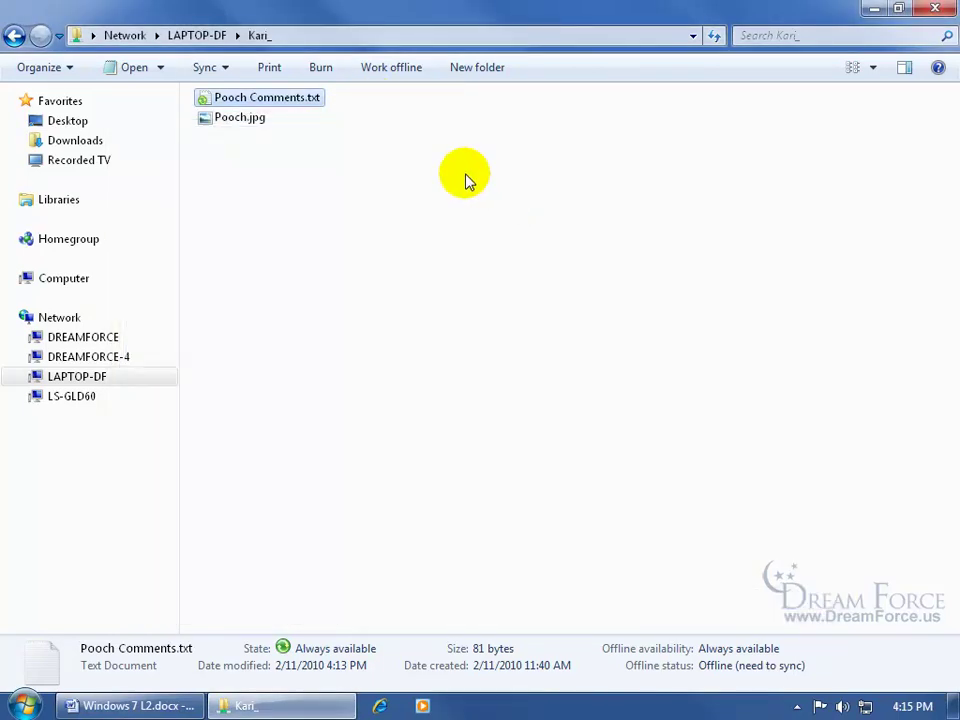
{"action": "right_click", "coordinate": [263, 100]}
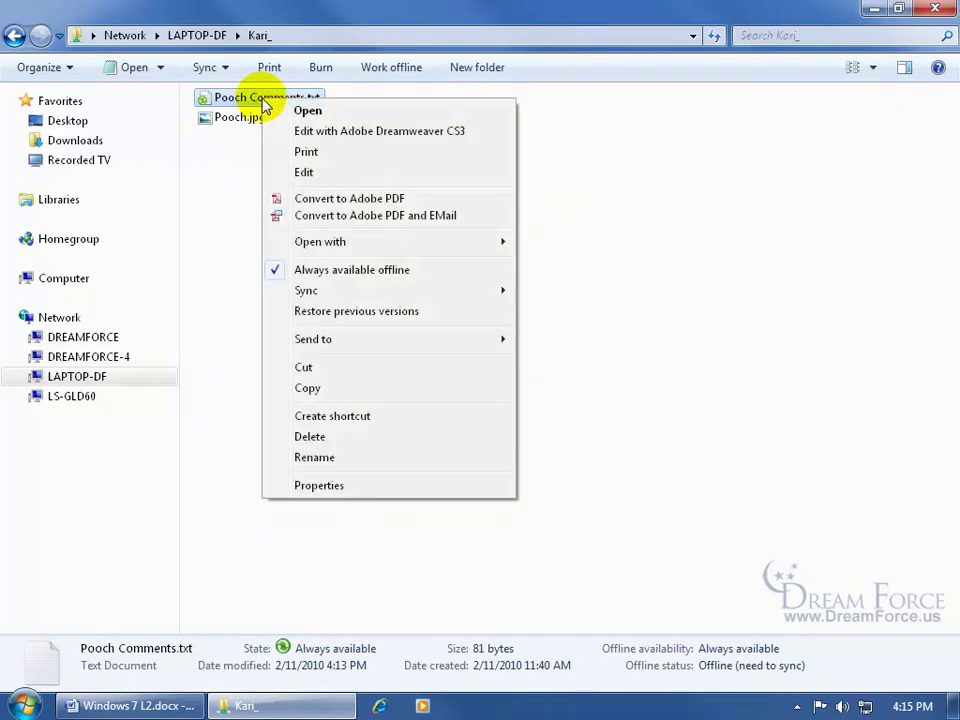
Step: Sync Pooch Comments.txt, cancel the Resolve Conflict dialog, then sync all offline files in this folder
{"action": "mouse_move", "coordinate": [312, 291]}
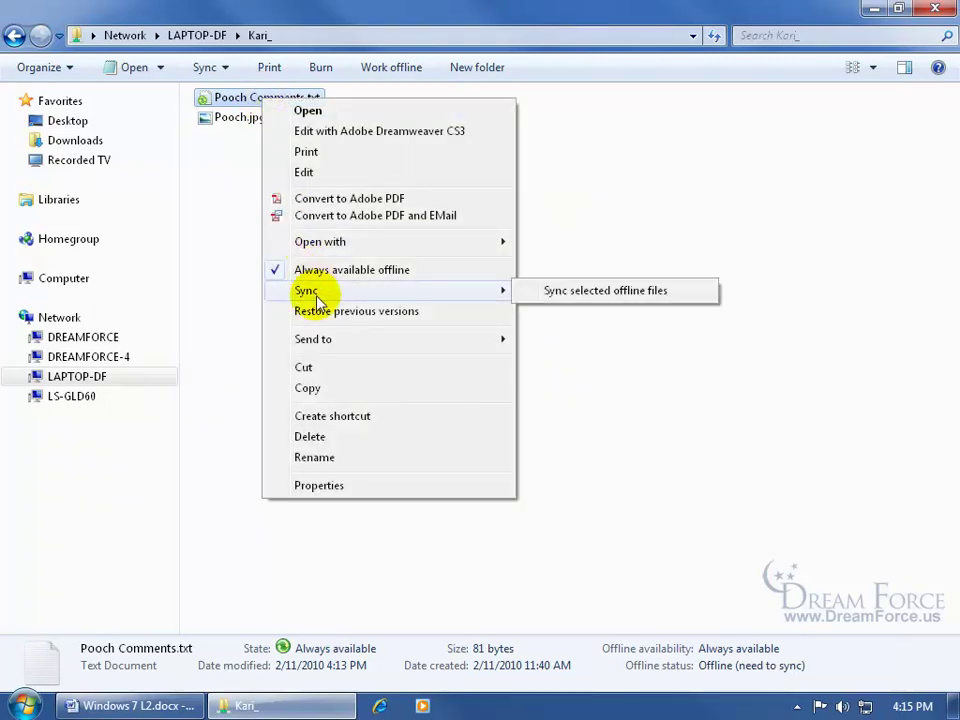
{"action": "left_click", "coordinate": [577, 297]}
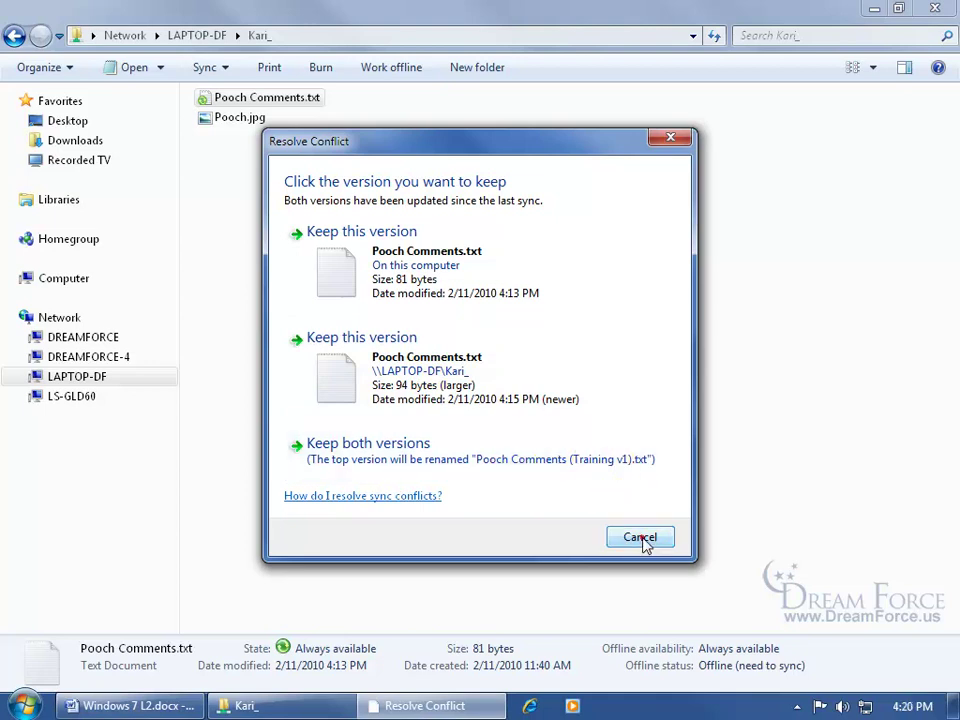
{"action": "left_click", "coordinate": [641, 538]}
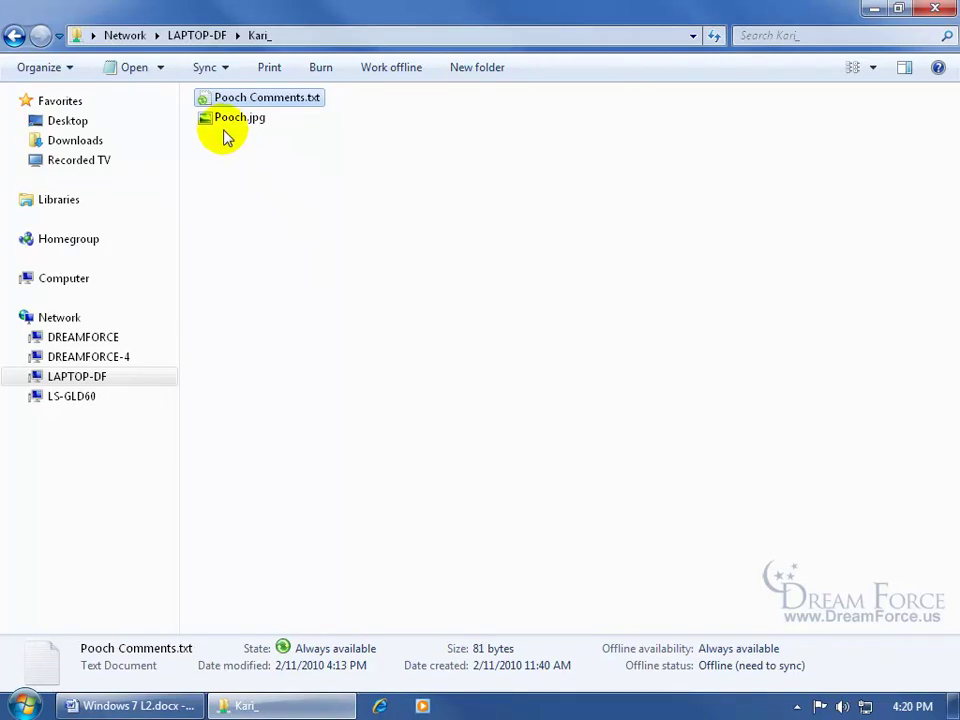
{"action": "left_click", "coordinate": [225, 70]}
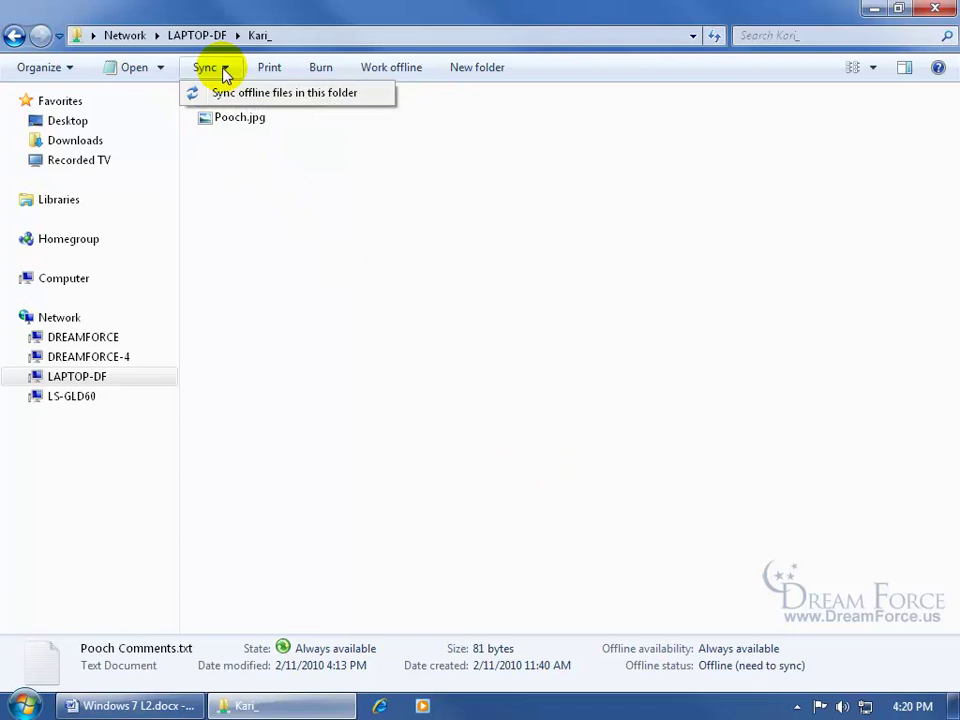
{"action": "left_click", "coordinate": [224, 96]}
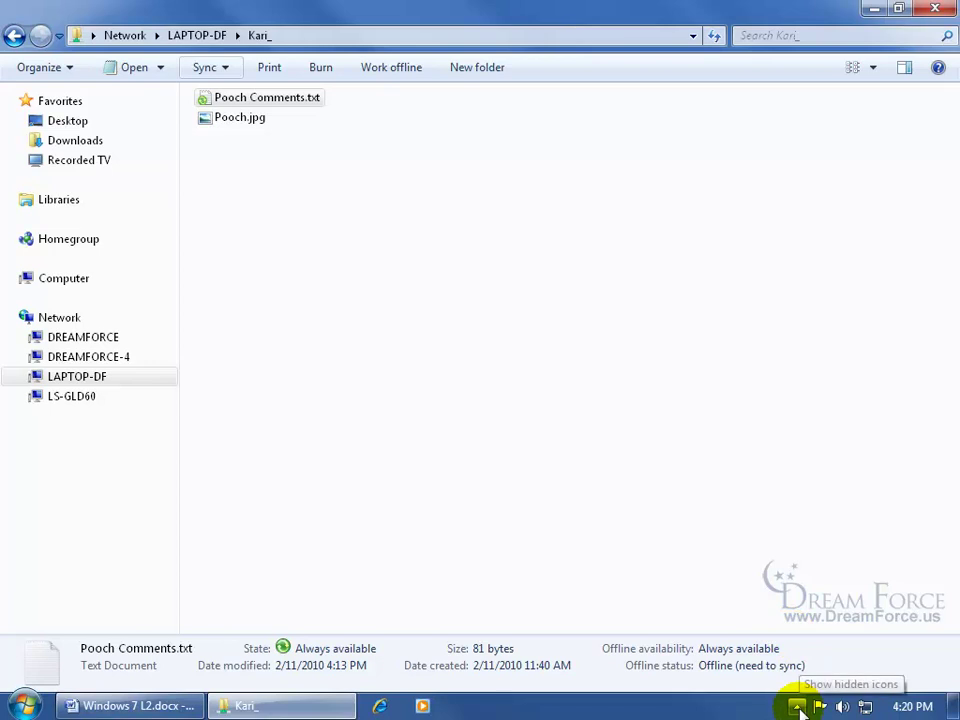
{"action": "left_click", "coordinate": [799, 707]}
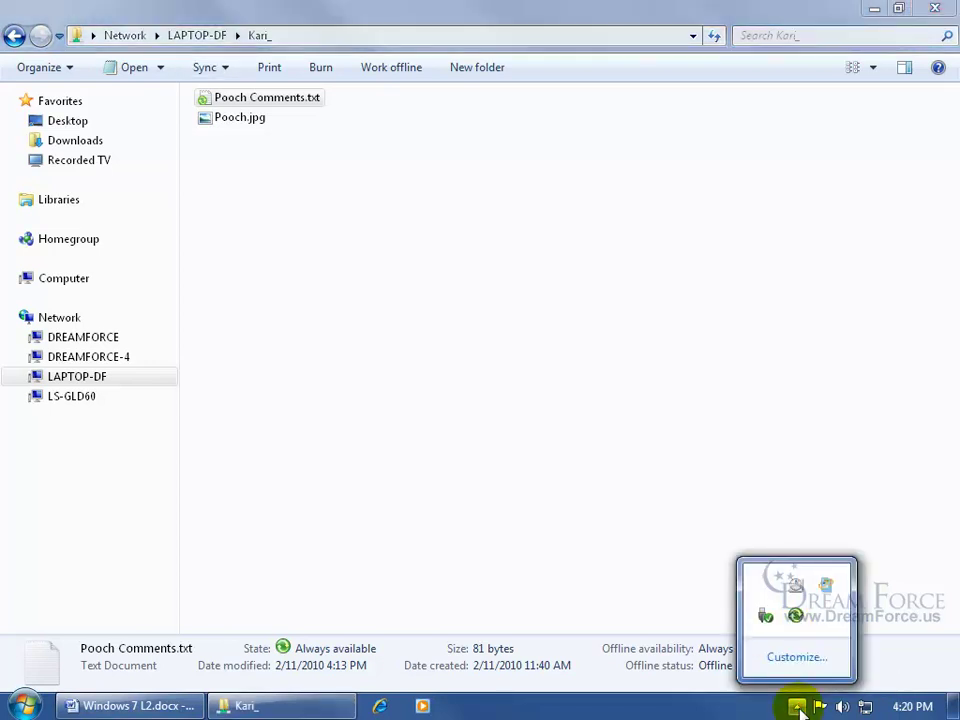
{"action": "double_click", "coordinate": [798, 618]}
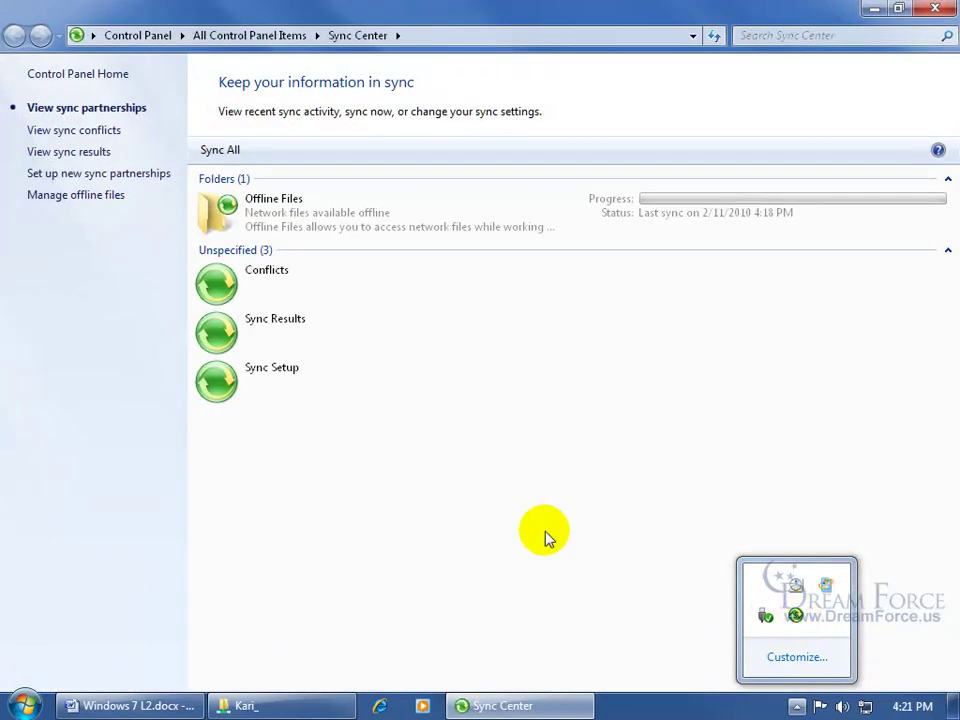
{"action": "double_click", "coordinate": [219, 289]}
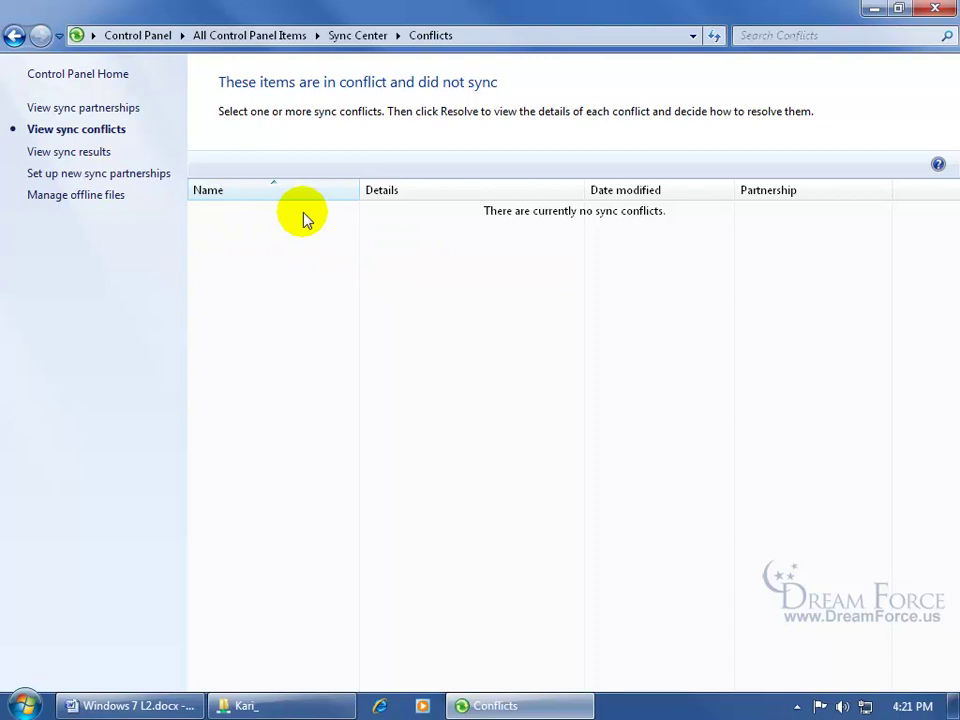
{"action": "left_click", "coordinate": [935, 8]}
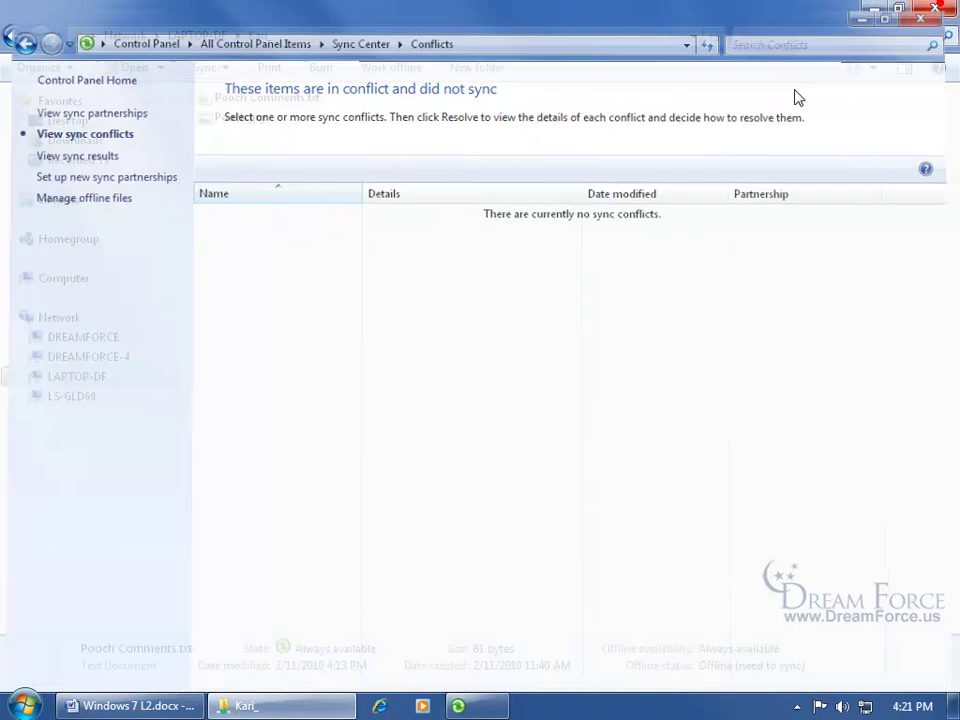
Step: Sync Pooch Comments.txt and resolve the conflict with Keep both versions
{"action": "right_click", "coordinate": [252, 100]}
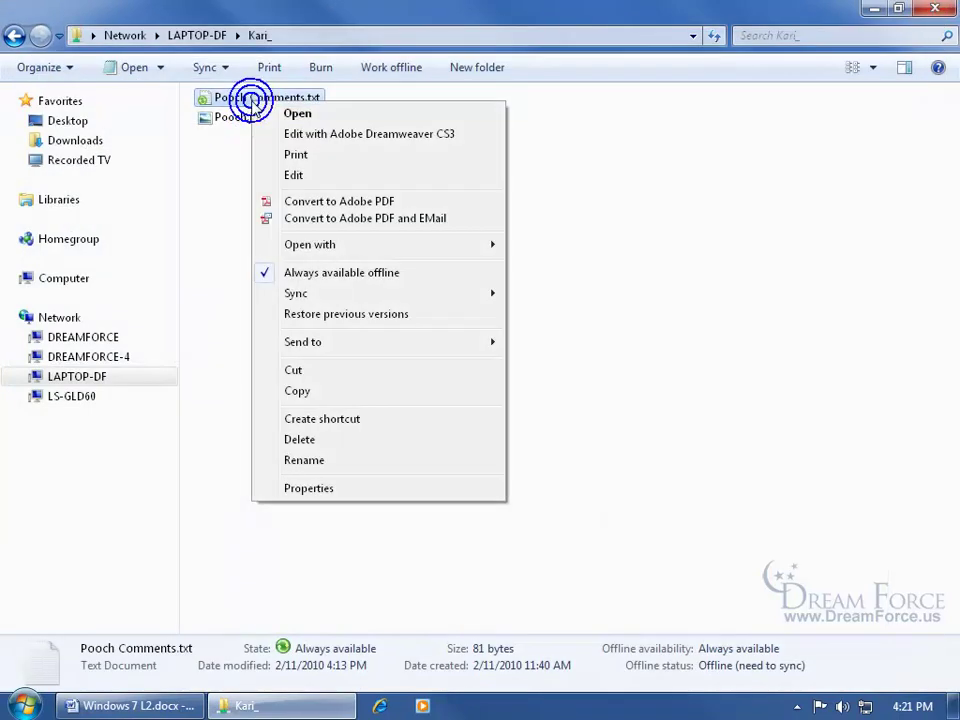
{"action": "mouse_move", "coordinate": [409, 296]}
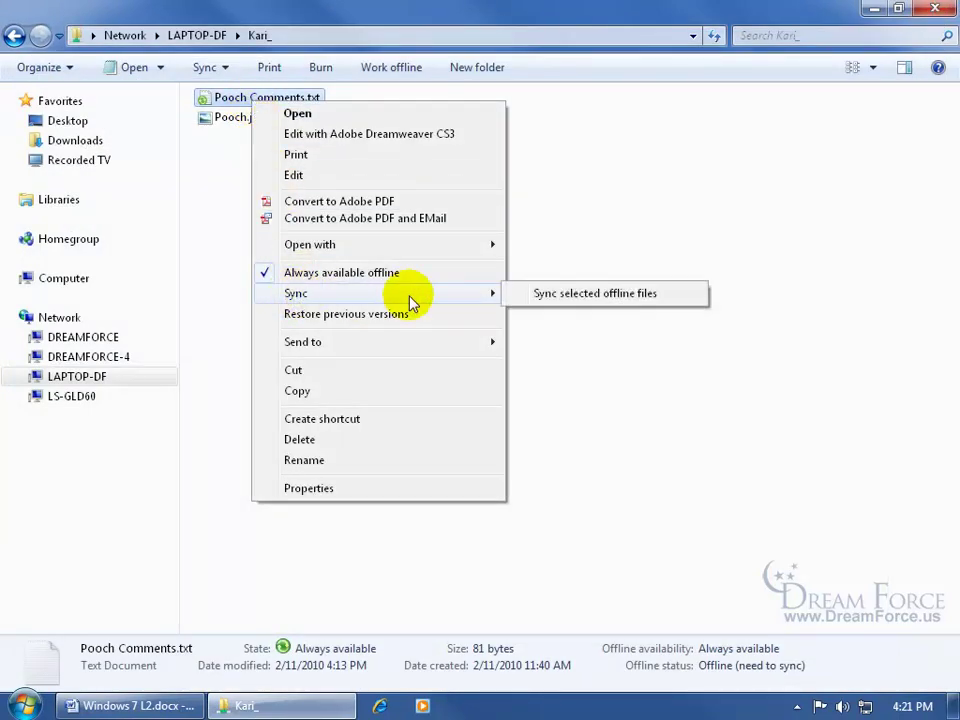
{"action": "left_click", "coordinate": [547, 295]}
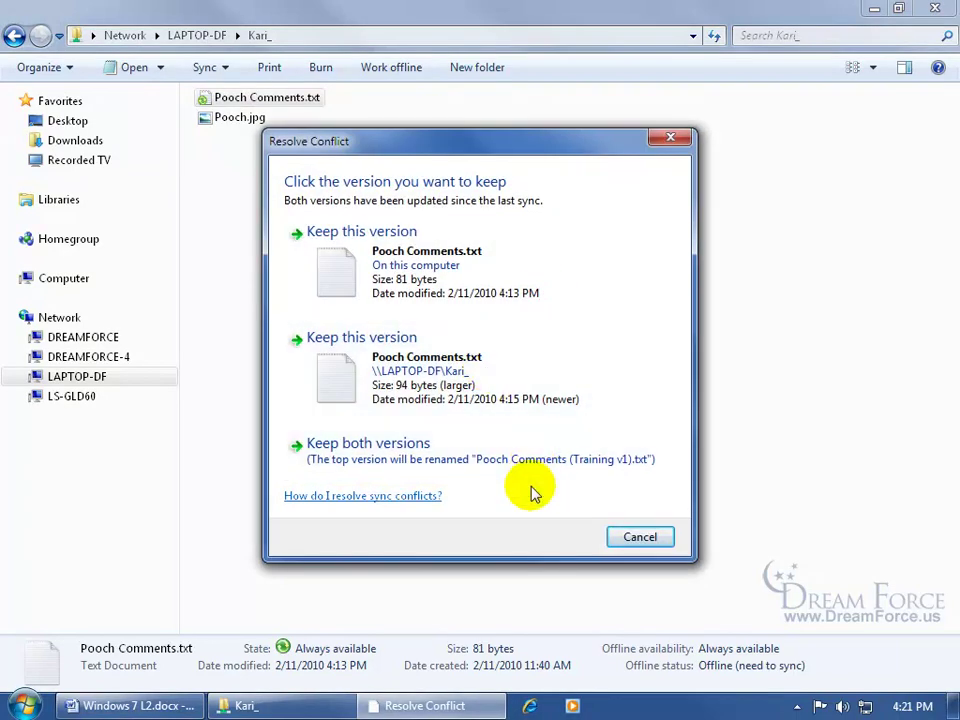
{"action": "left_click", "coordinate": [423, 461]}
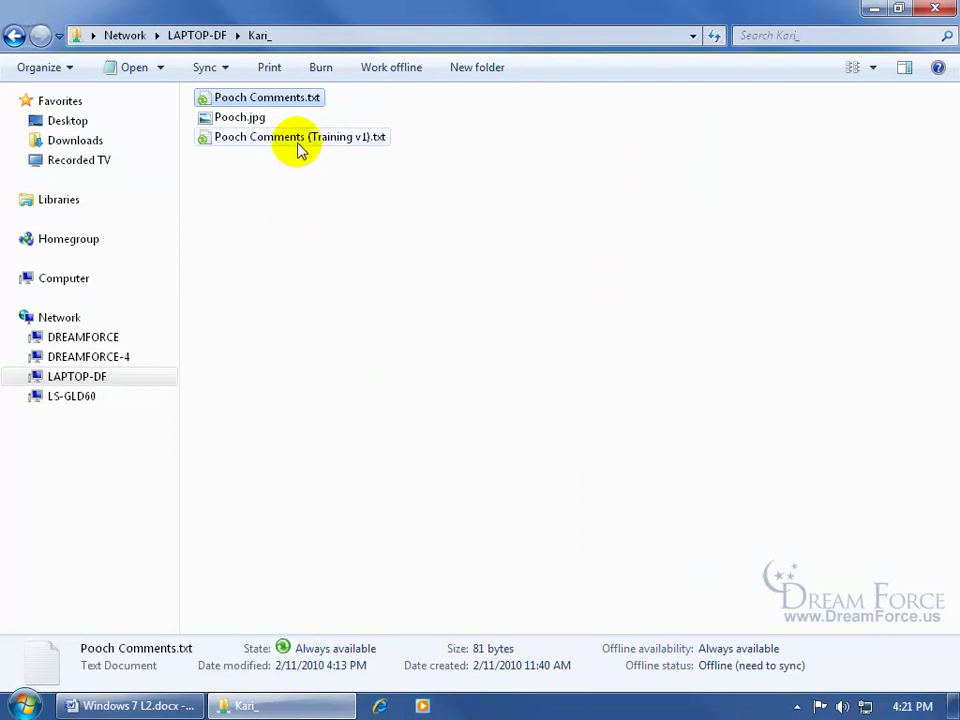
Step: Compare Pooch Comments.txt ('Anybody?') with Pooch Comments (Training v1).txt ('happy dog :)') in Notepad
{"action": "double_click", "coordinate": [240, 100]}
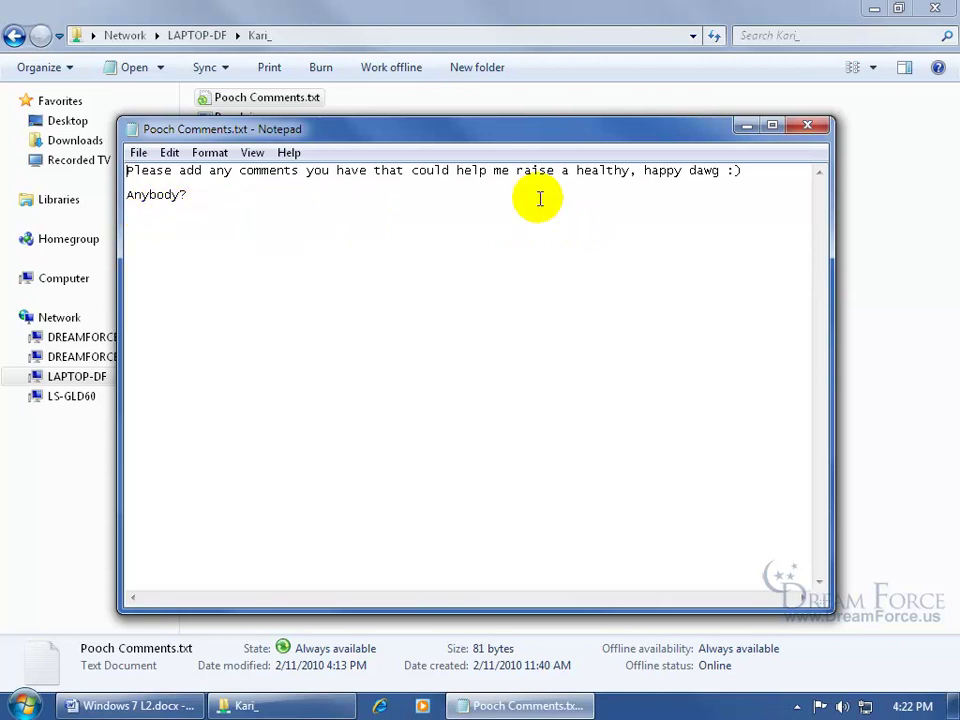
{"action": "left_click", "coordinate": [807, 125]}
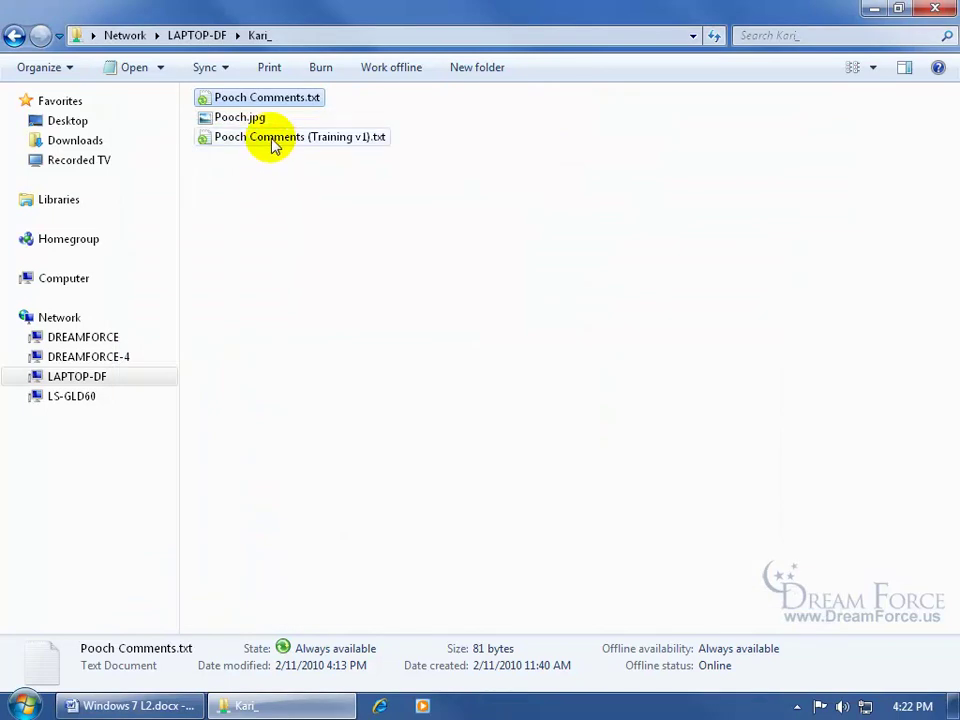
{"action": "double_click", "coordinate": [270, 138]}
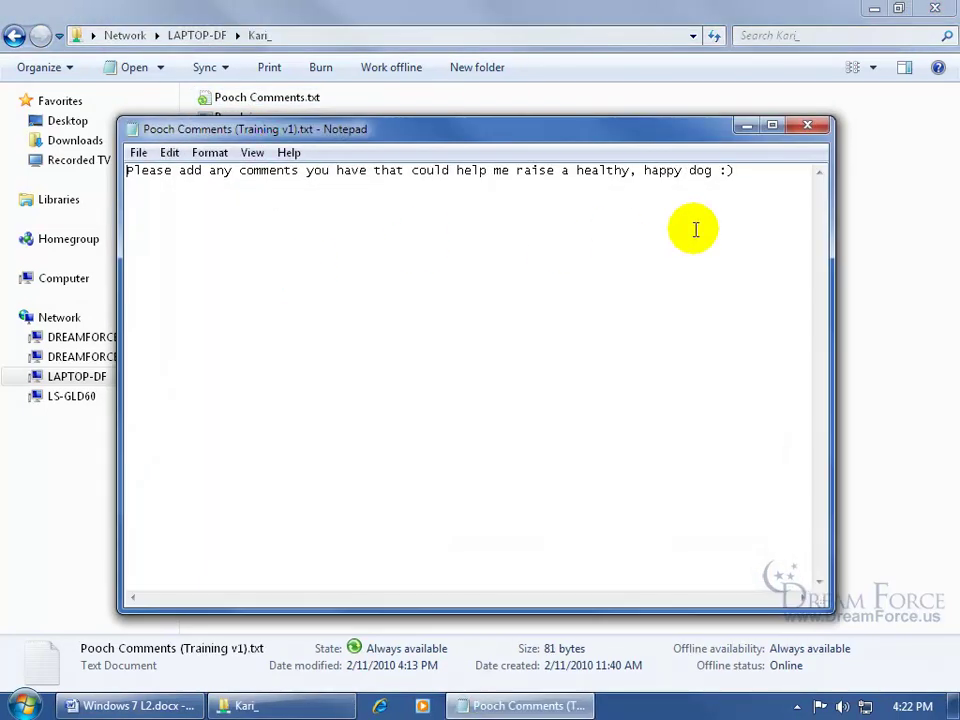
{"action": "left_click", "coordinate": [807, 126]}
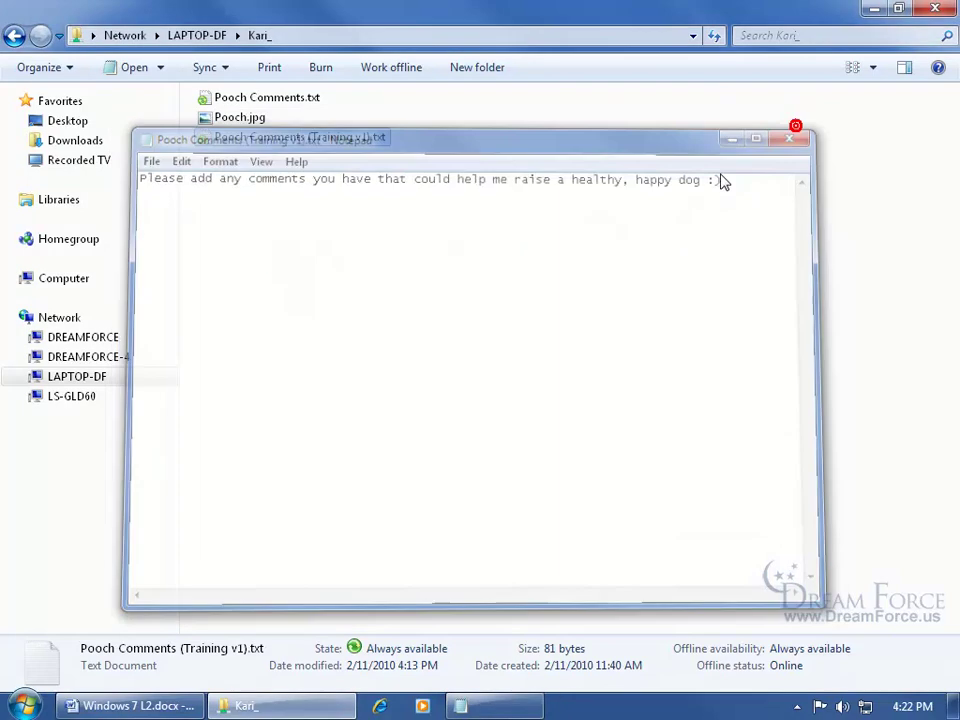